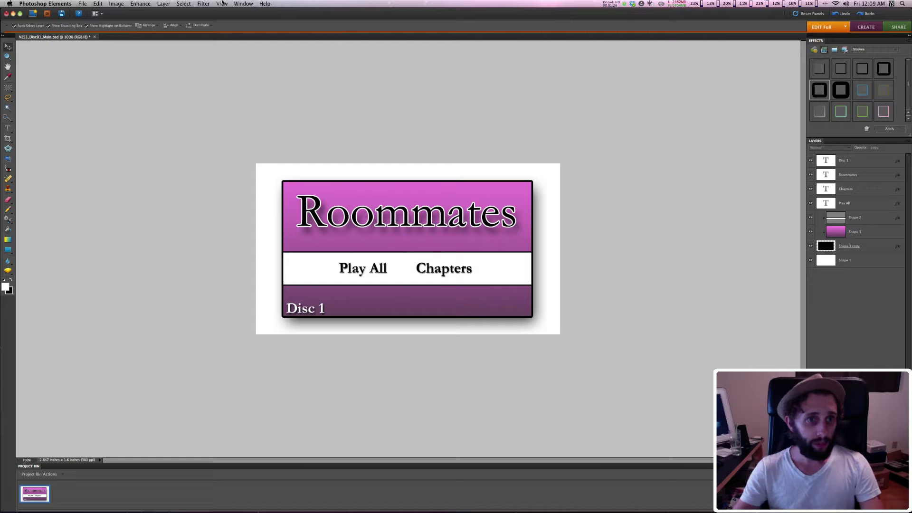
# Check the current image size and leave it at 854 × 480 pixels
pyautogui.click(116, 2)
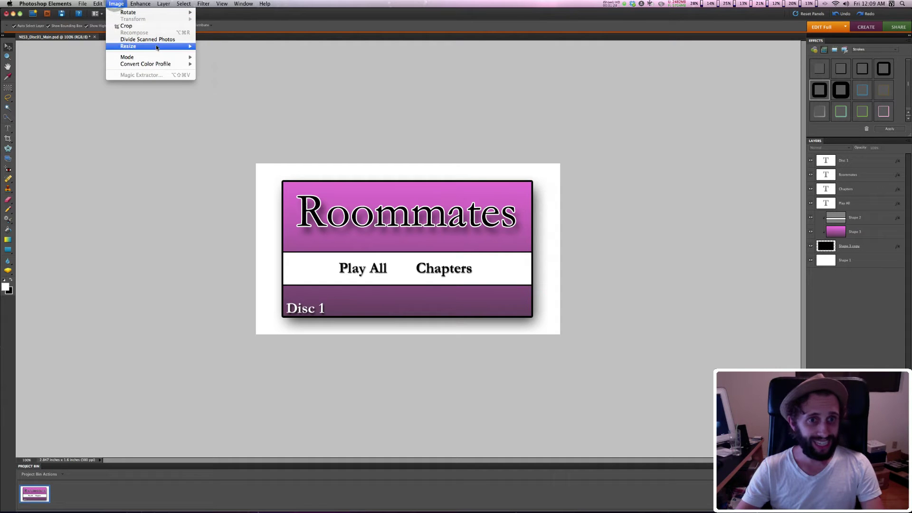
pyautogui.moveTo(181, 46)
pyautogui.click(214, 46)
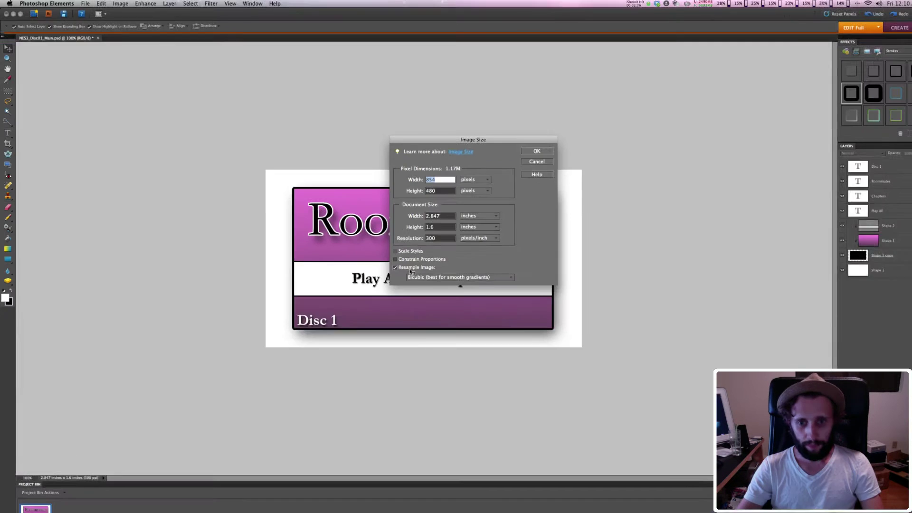
pyautogui.click(514, 146)
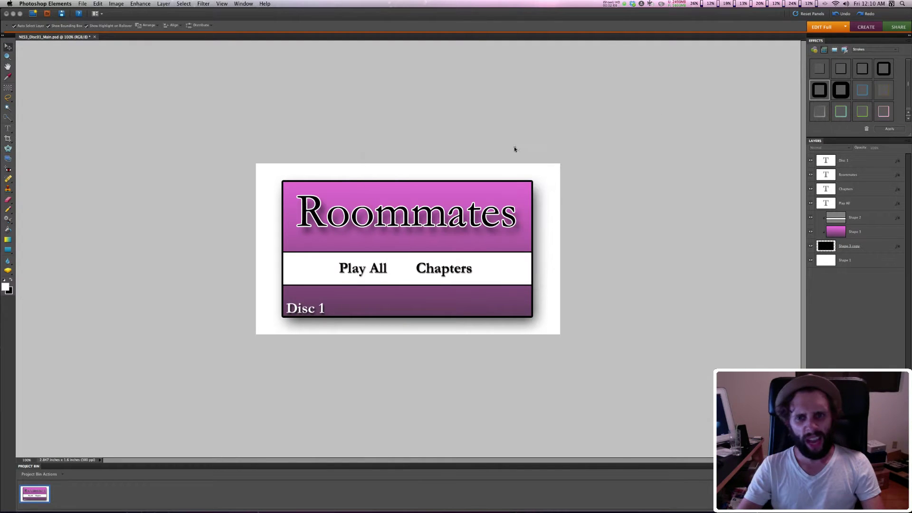
# Create a blank file named RoommatesDVD, 854 × 480 px at 300 ppi, white background
pyautogui.click(82, 4)
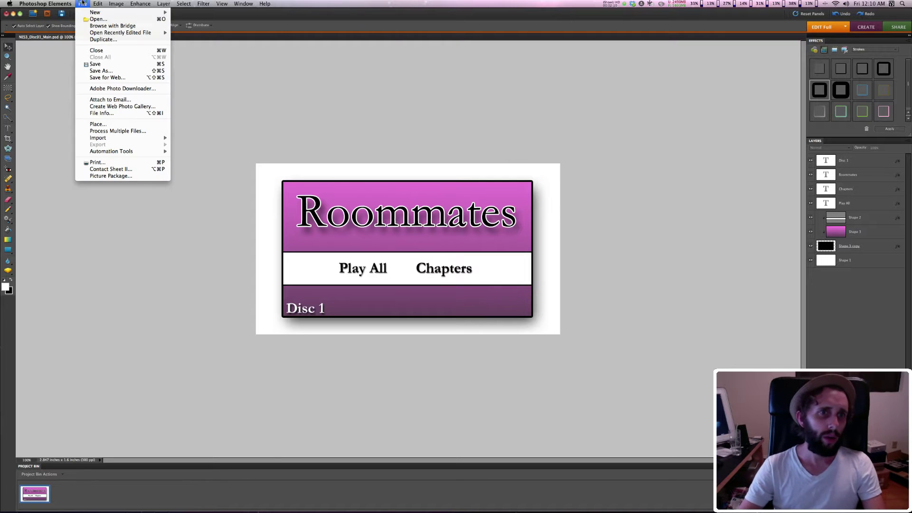
pyautogui.moveTo(95, 12)
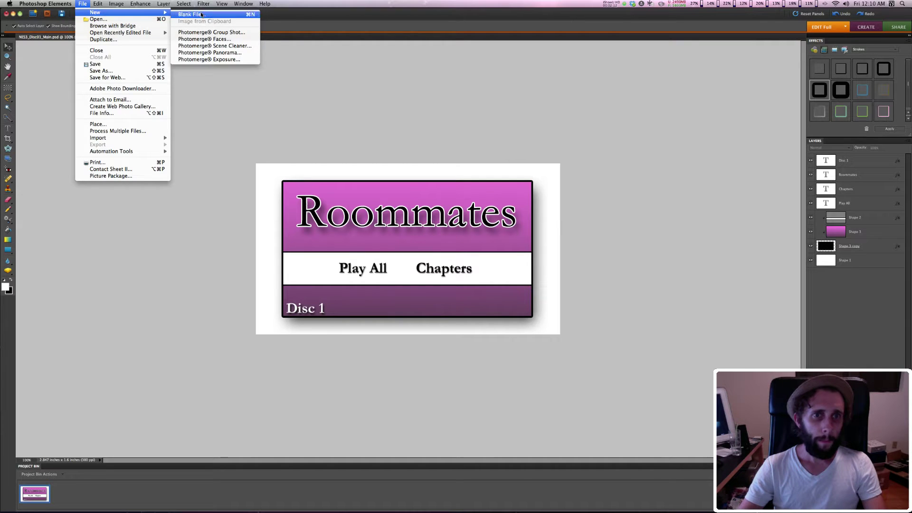
pyautogui.click(195, 14)
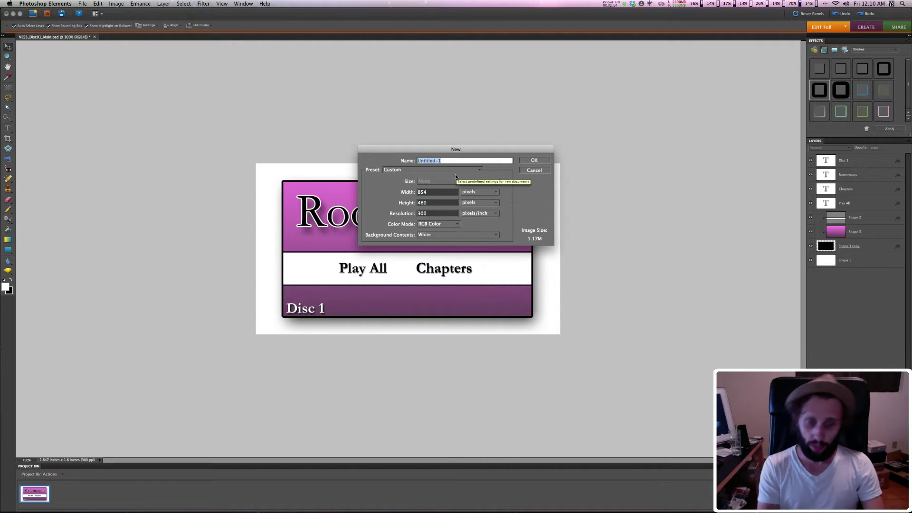
pyautogui.write('RoommatesDVD')
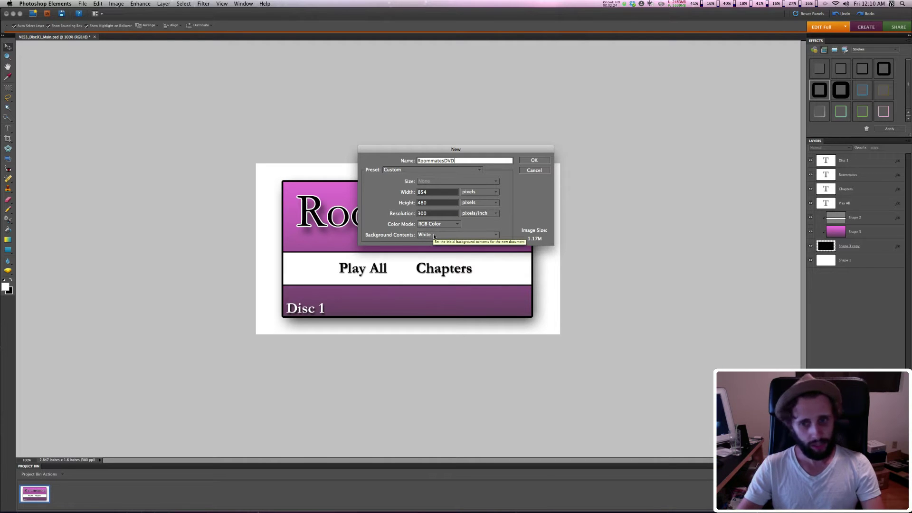
pyautogui.click(533, 161)
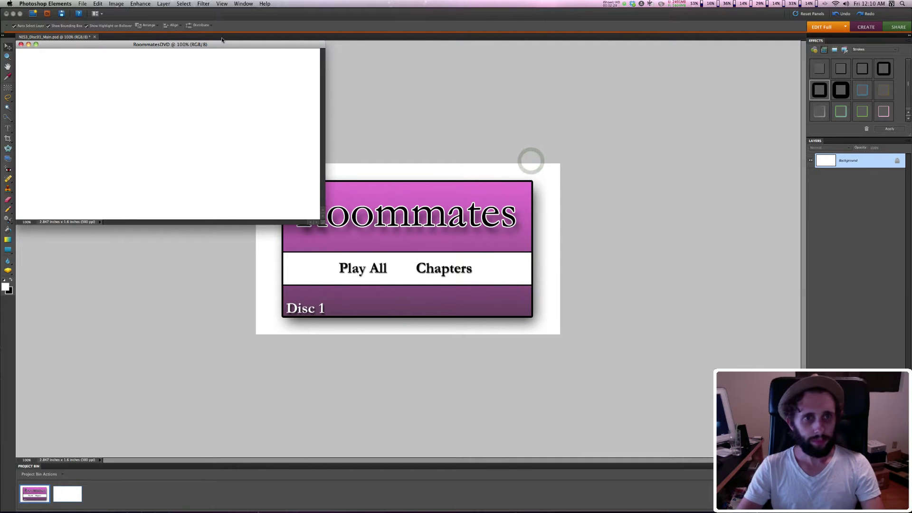
pyautogui.moveTo(200, 45); pyautogui.dragTo(397, 40)
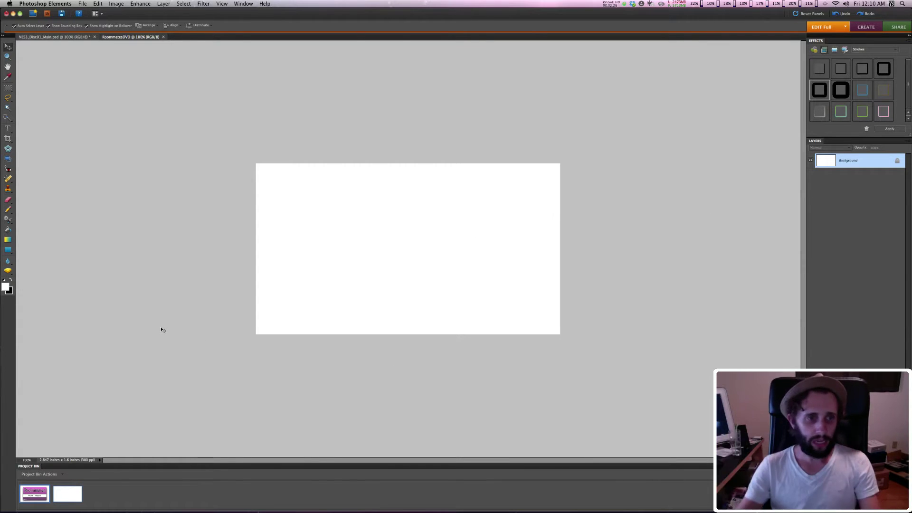
# Draw a large rectangle on the canvas and remove its drop shadow
pyautogui.click(7, 250)
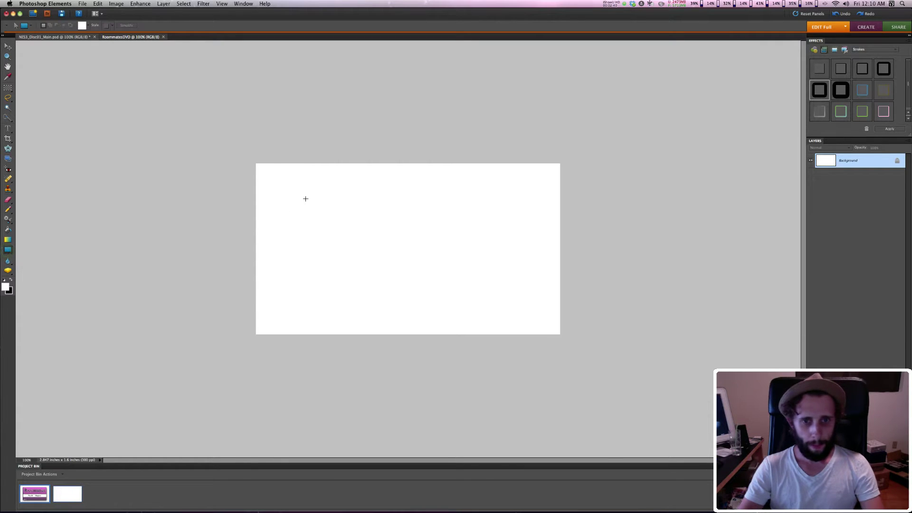
pyautogui.moveTo(304, 197); pyautogui.dragTo(519, 304)
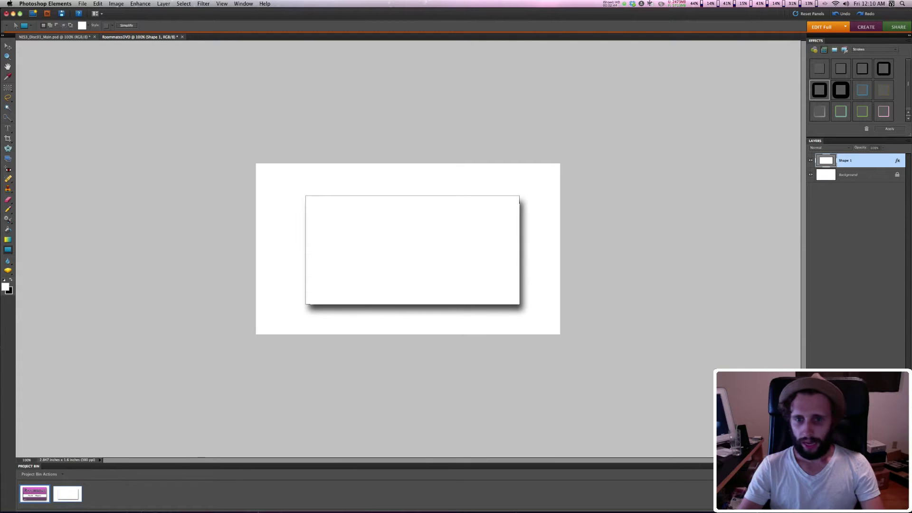
pyautogui.doubleClick(897, 161)
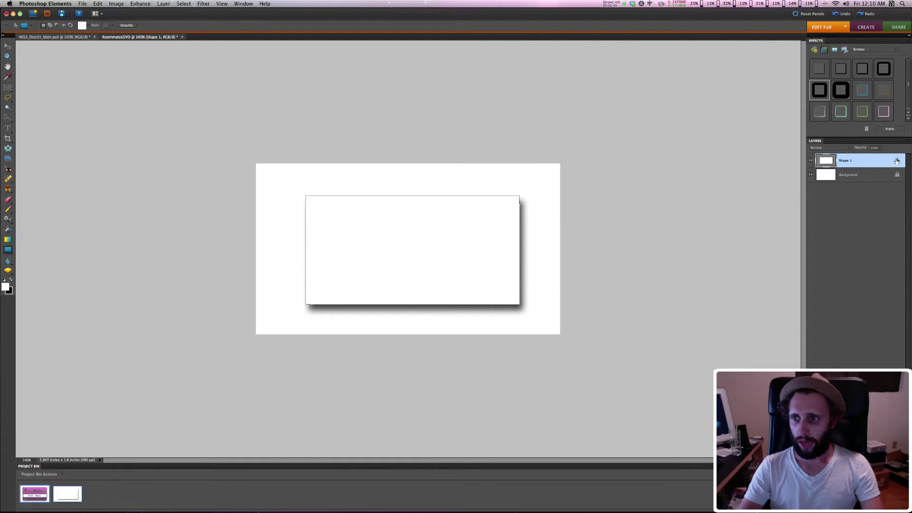
pyautogui.click(584, 196)
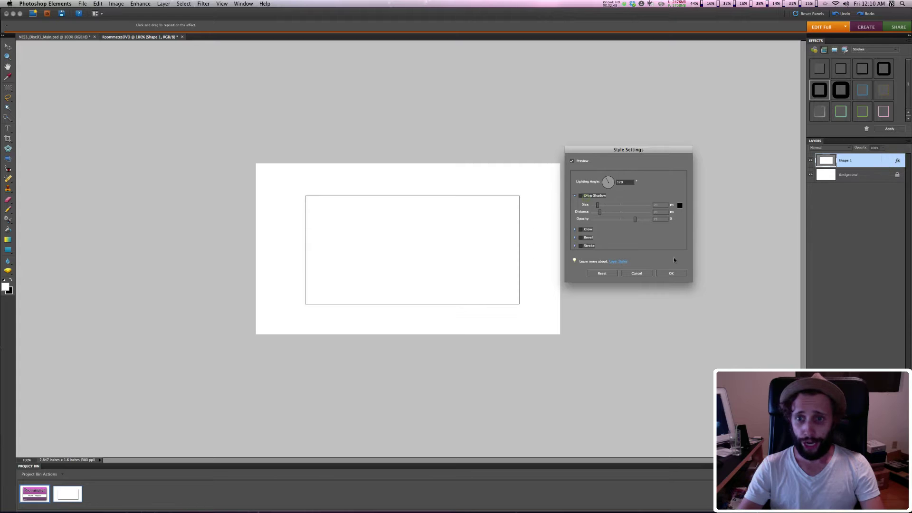
pyautogui.click(674, 274)
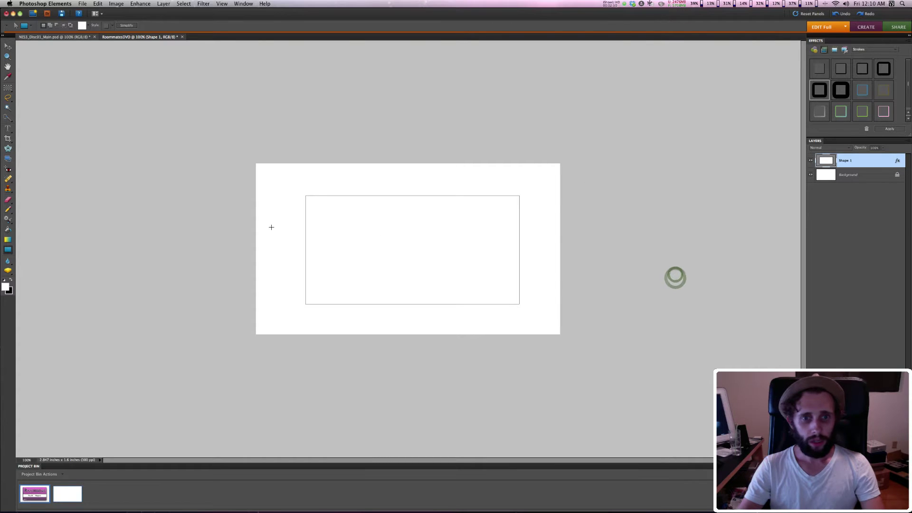
# Reposition and resize the rectangle so a white border remains around it
pyautogui.click(8, 46)
pyautogui.moveTo(388, 270); pyautogui.dragTo(371, 265)
pyautogui.moveTo(498, 296); pyautogui.dragTo(532, 319)
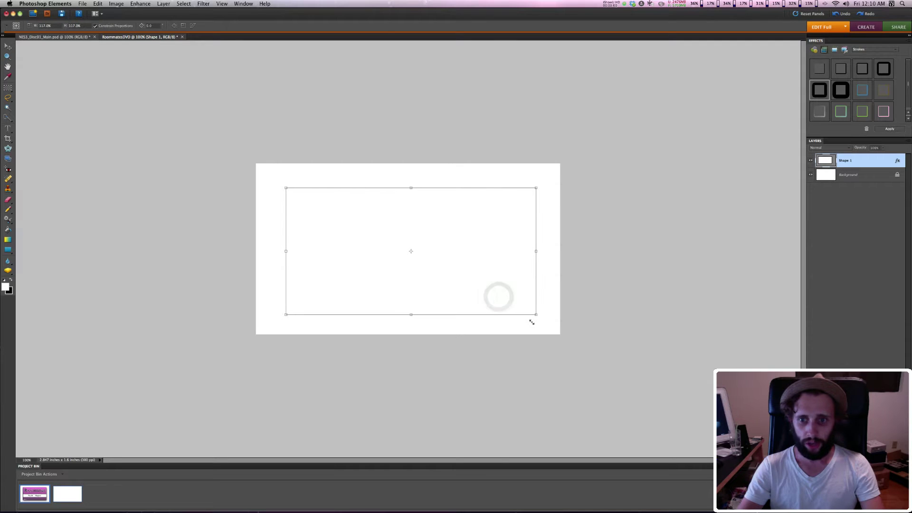
pyautogui.moveTo(424, 302); pyautogui.dragTo(424, 299)
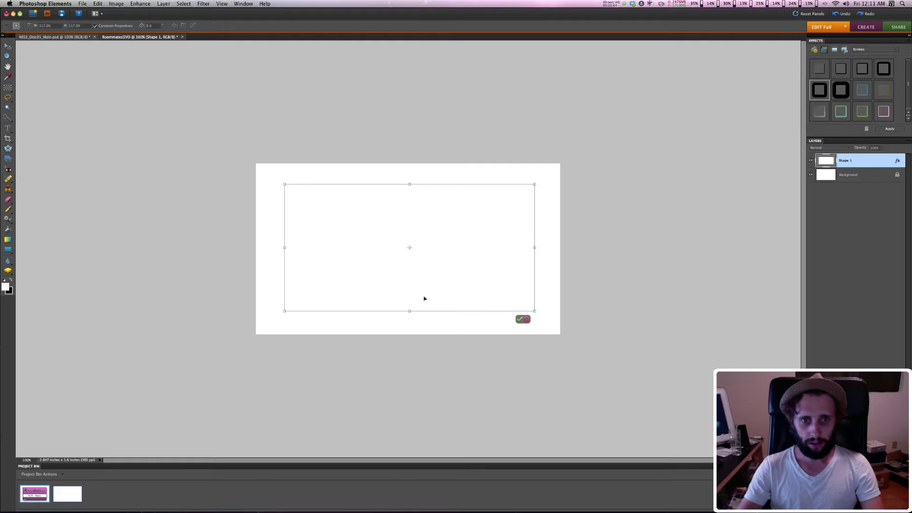
pyautogui.moveTo(409, 310); pyautogui.dragTo(410, 313)
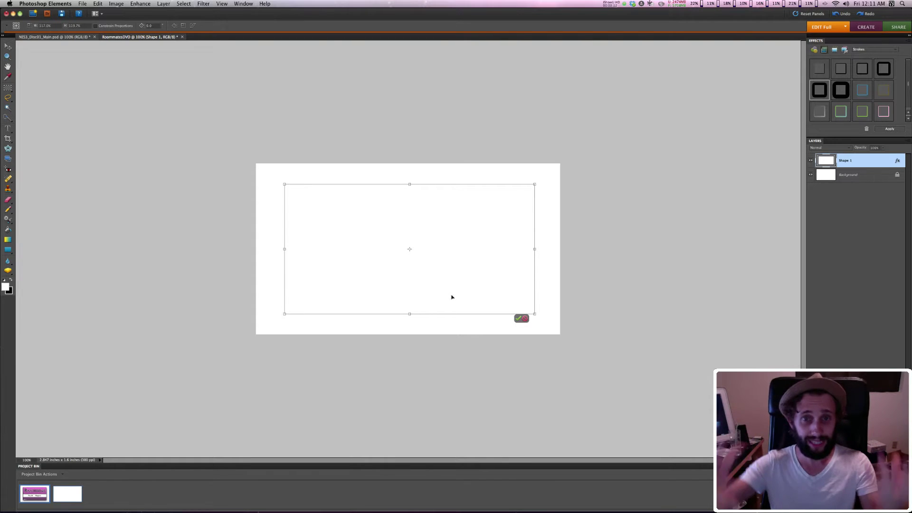
pyautogui.click(518, 320)
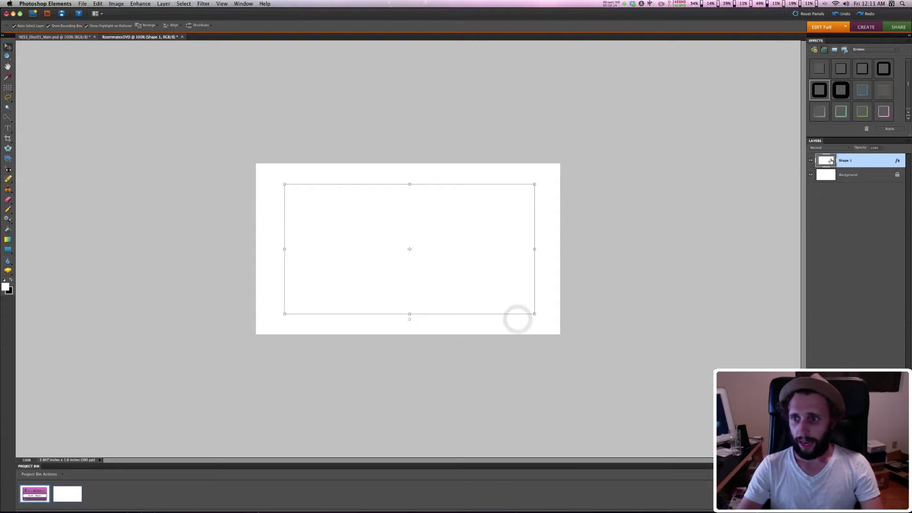
# Change the rectangle's fill colour to black
pyautogui.doubleClick(823, 162)
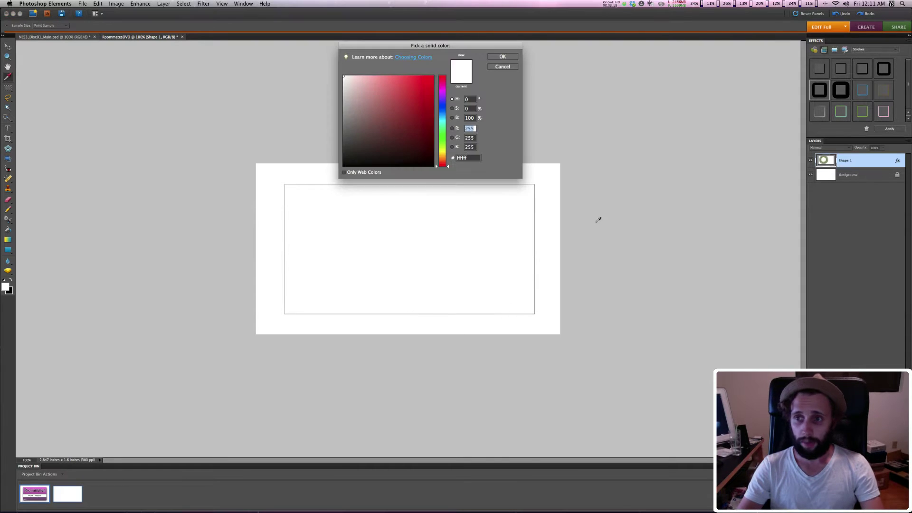
pyautogui.click(345, 165)
pyautogui.moveTo(364, 151); pyautogui.dragTo(346, 166)
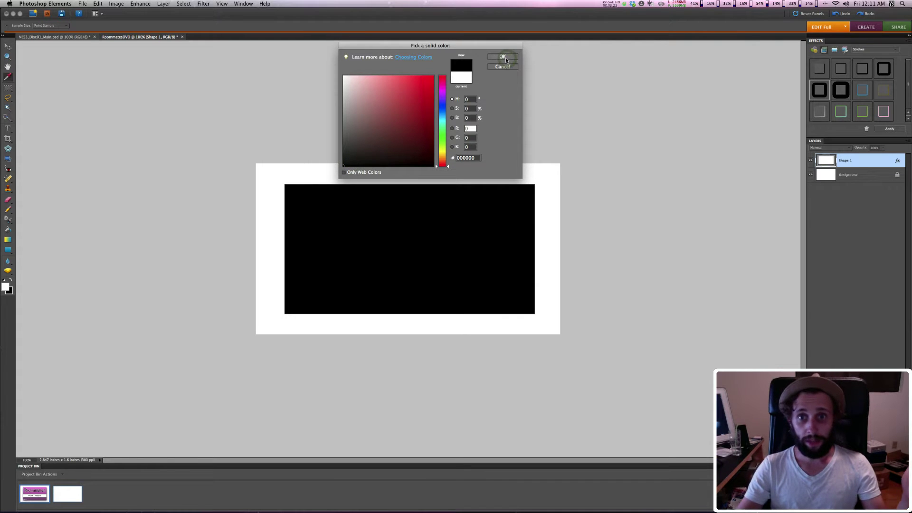
pyautogui.click(502, 57)
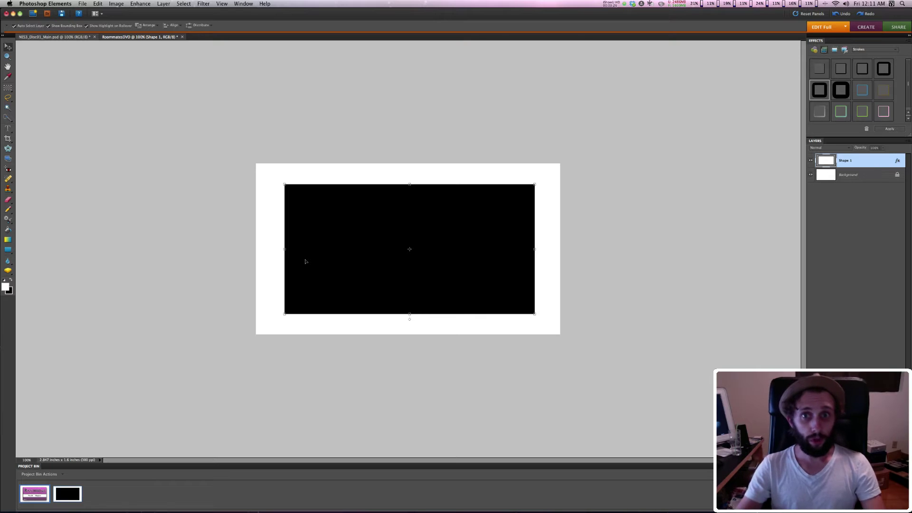
pyautogui.click(9, 250)
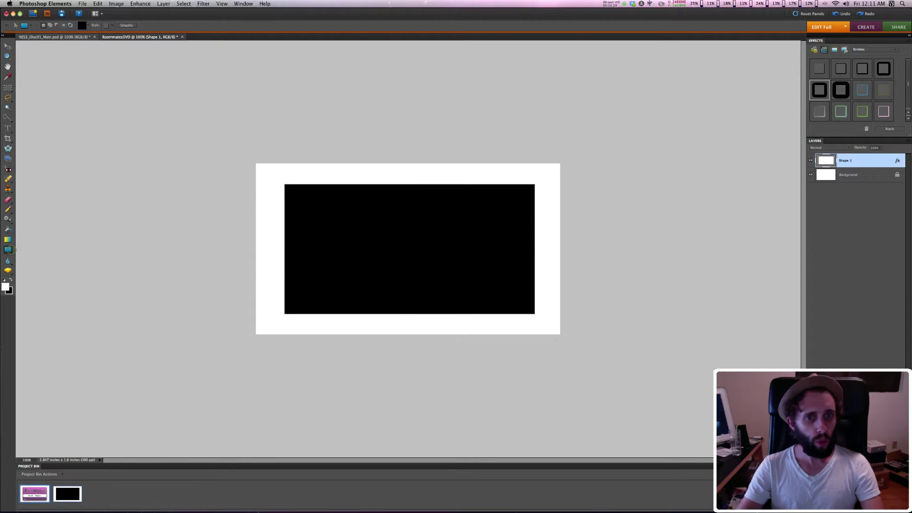
# Draw full-canvas rectangle Shape 2 and set up a pink (ff76e7)-to-black gradient for it
pyautogui.moveTo(218, 132); pyautogui.dragTo(603, 364)
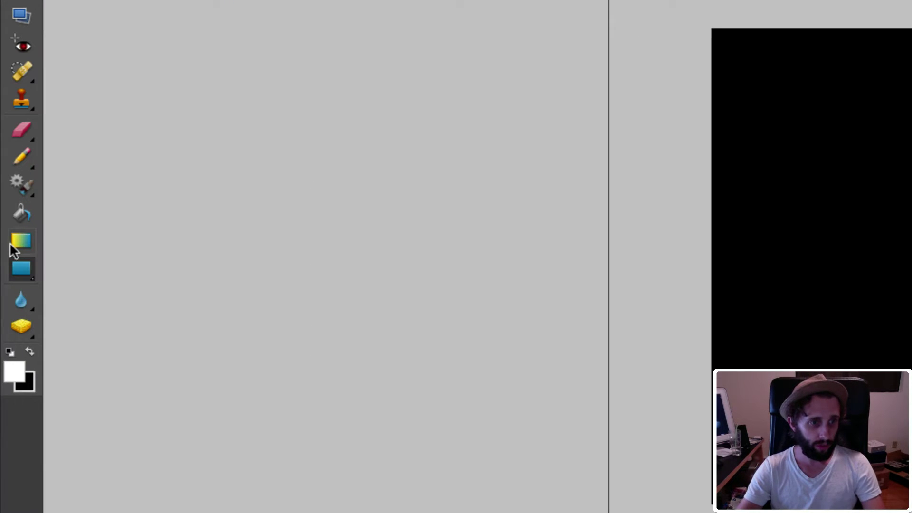
pyautogui.click(6, 241)
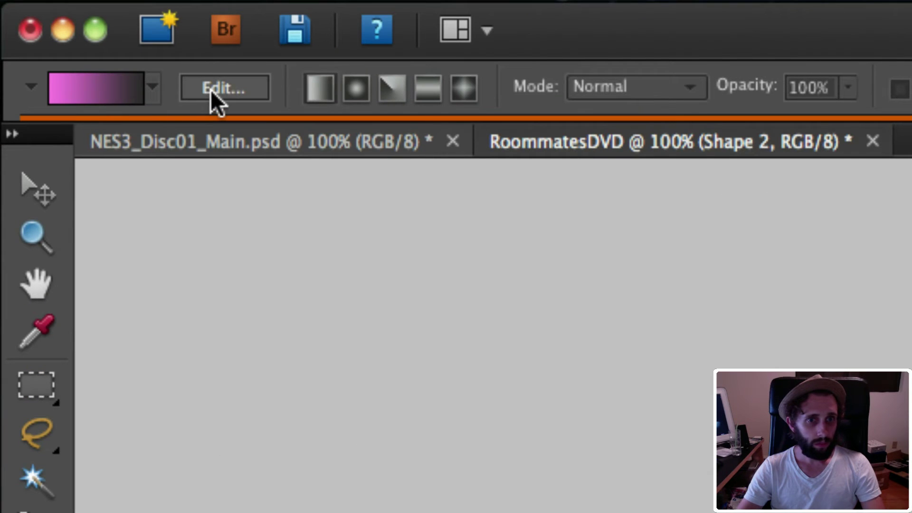
pyautogui.click(212, 90)
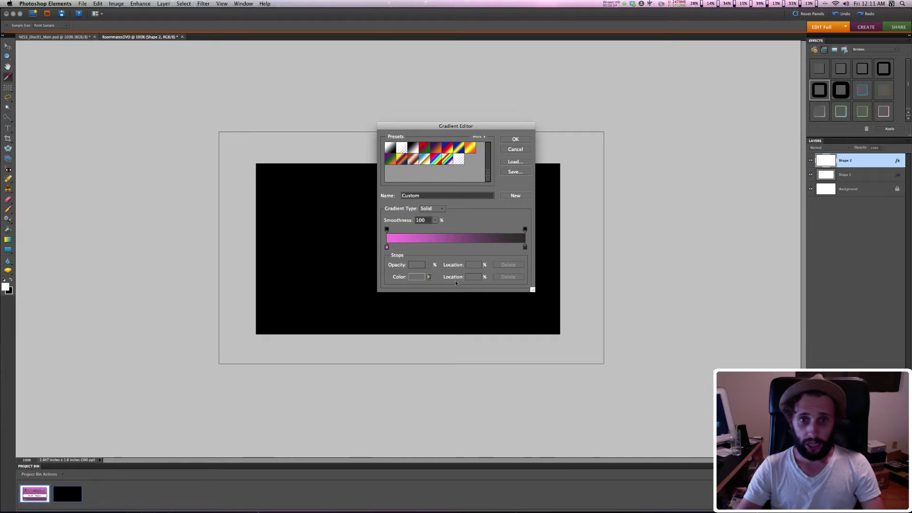
pyautogui.doubleClick(387, 247)
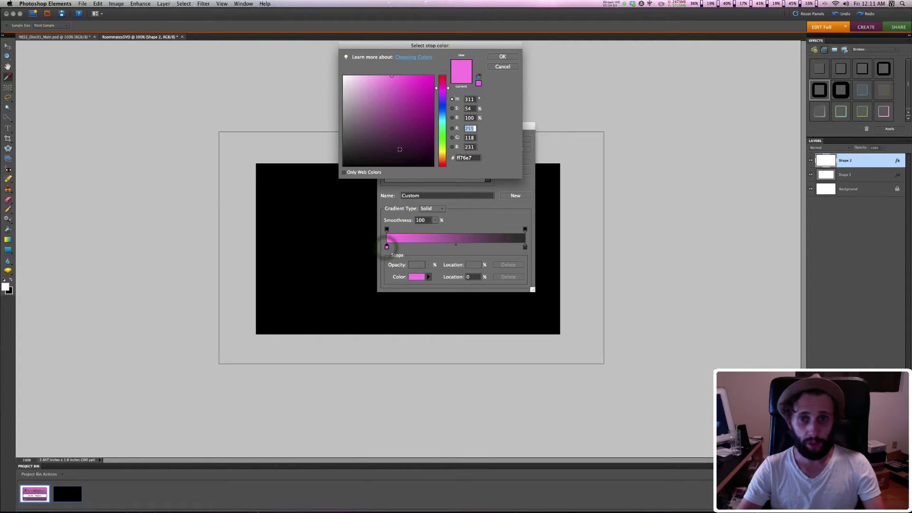
pyautogui.click(503, 57)
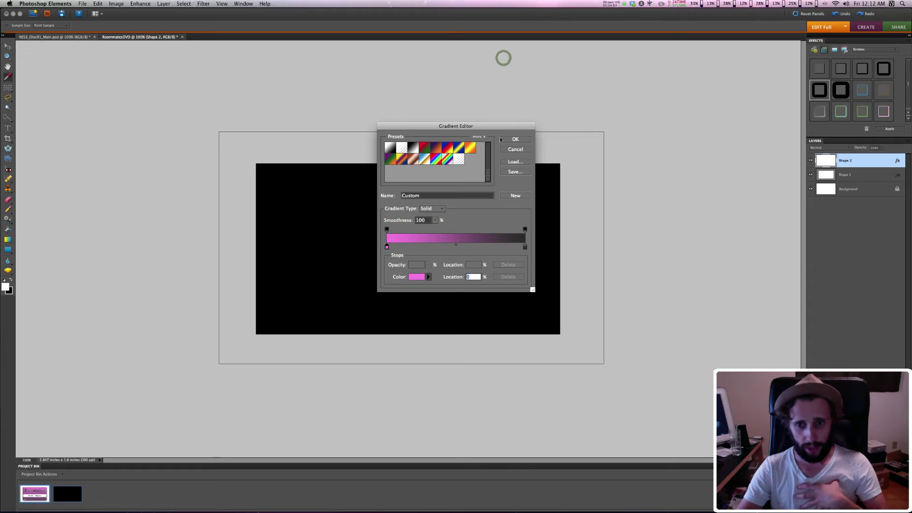
pyautogui.click(516, 140)
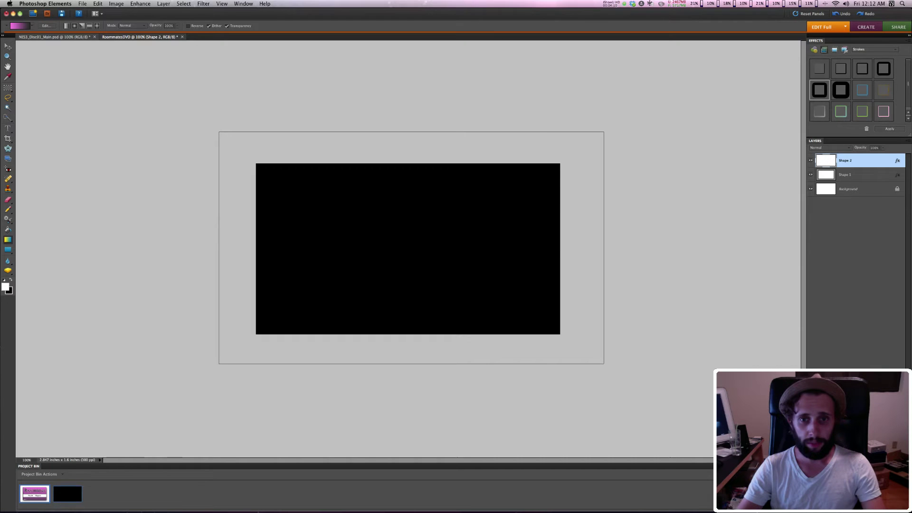
pyautogui.click(747, 196)
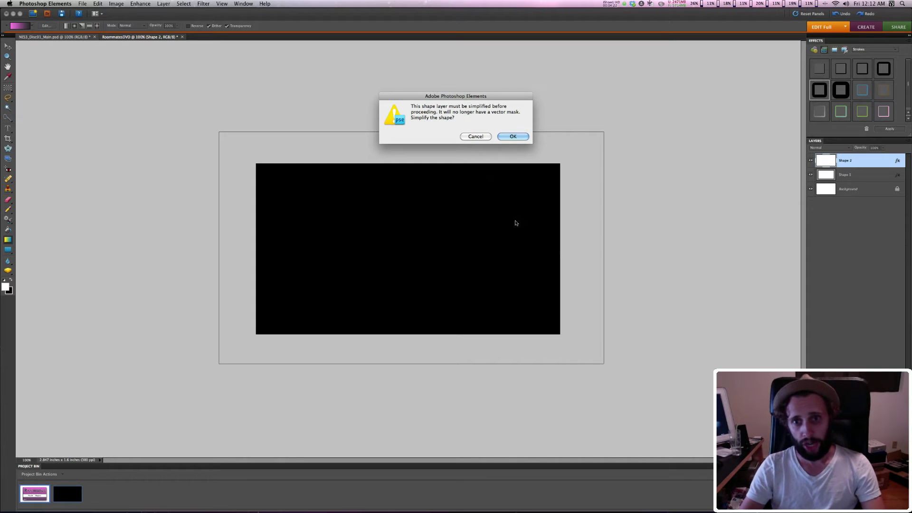
# Simplify Shape 2 and fill it with a vertical pink-to-dark gradient
pyautogui.click(523, 137)
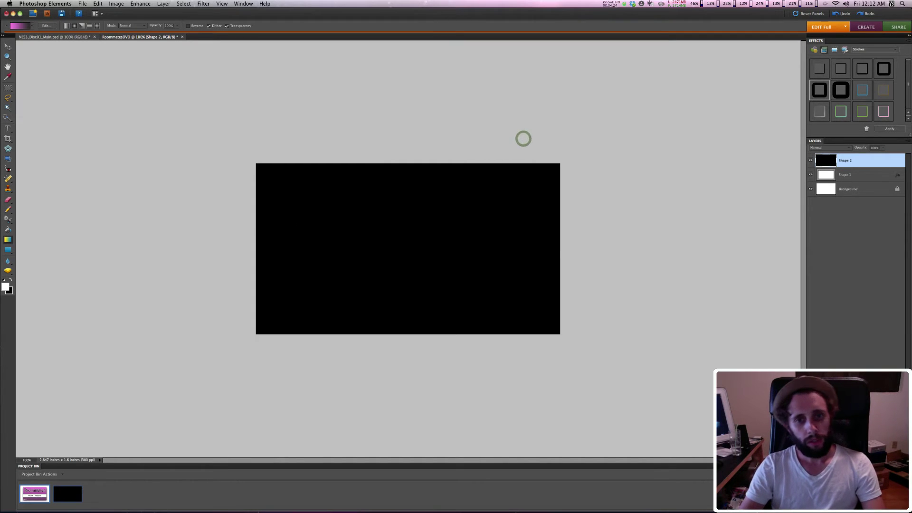
pyautogui.moveTo(402, 271); pyautogui.dragTo(398, 106)
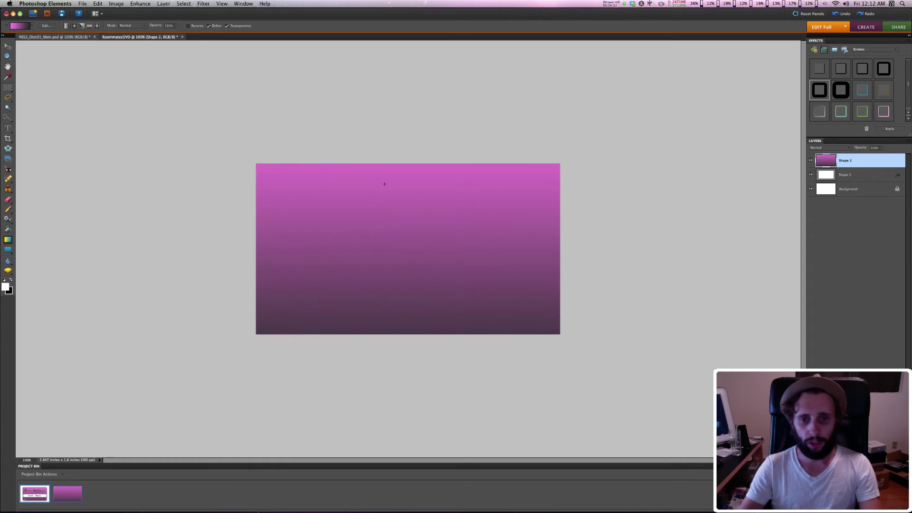
pyautogui.moveTo(391, 264); pyautogui.dragTo(384, 271)
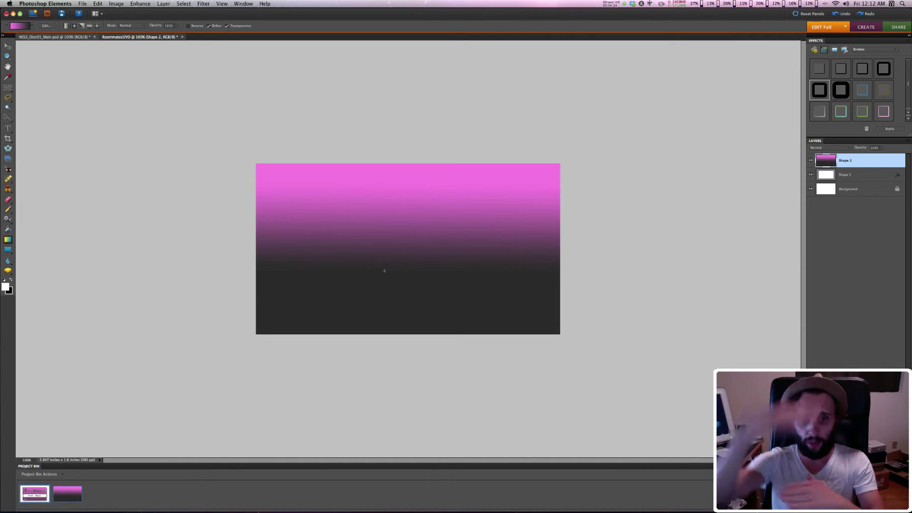
pyautogui.moveTo(414, 375); pyautogui.dragTo(418, 130)
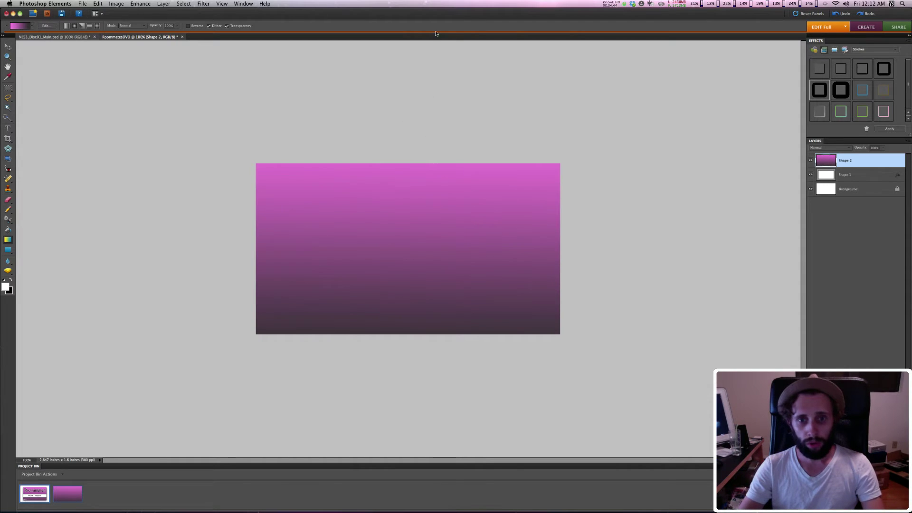
pyautogui.moveTo(402, 334); pyautogui.dragTo(399, 151)
pyautogui.moveTo(411, 223); pyautogui.dragTo(411, 124)
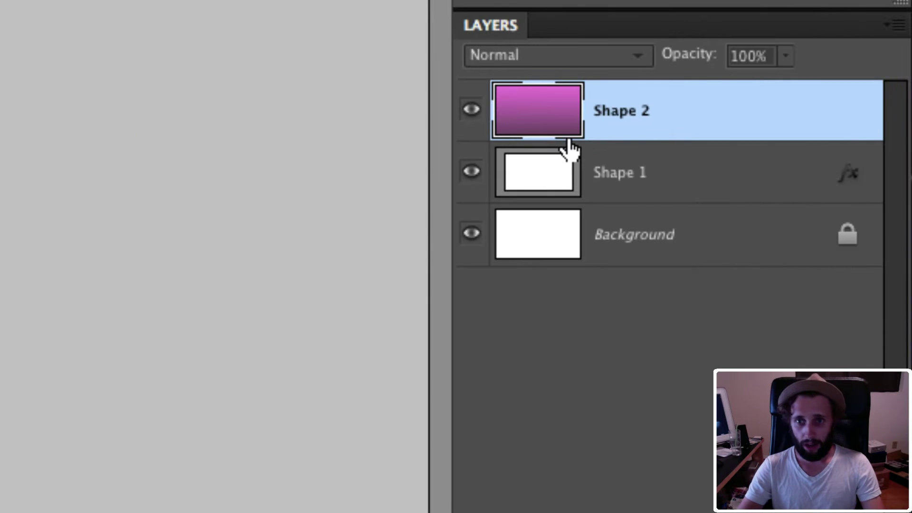
# Clip the gradient layer Shape 2 inside Shape 1
pyautogui.keyDown('alt'); pyautogui.click(580, 138); pyautogui.keyUp('alt')
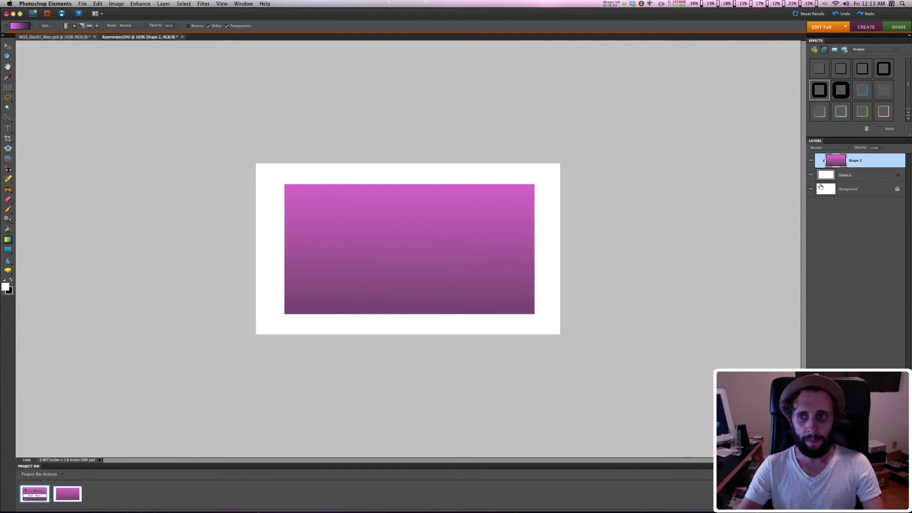
pyautogui.keyDown('alt'); pyautogui.click(834, 166); pyautogui.keyUp('alt')
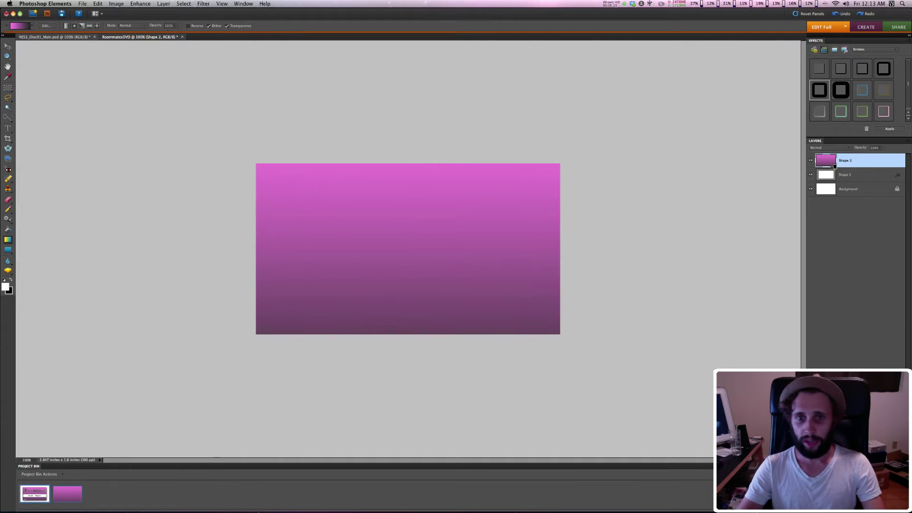
pyautogui.keyDown('alt'); pyautogui.click(833, 168); pyautogui.keyUp('alt')
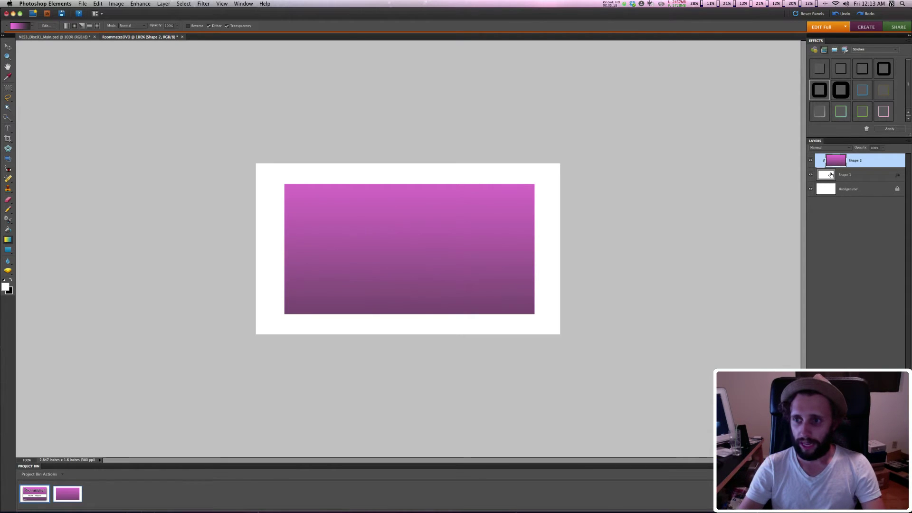
# Apply a black stroke to Shape 1 and reduce its size to 4 px
pyautogui.click(831, 175)
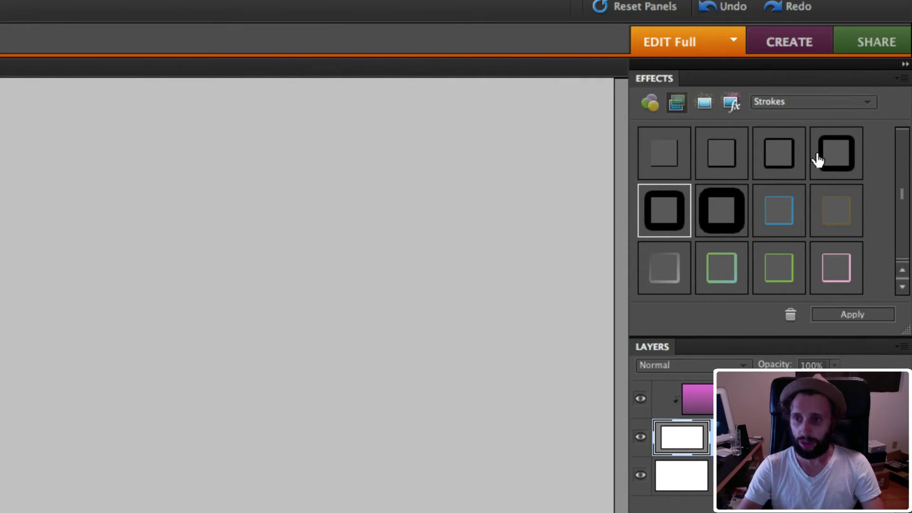
pyautogui.click(834, 158)
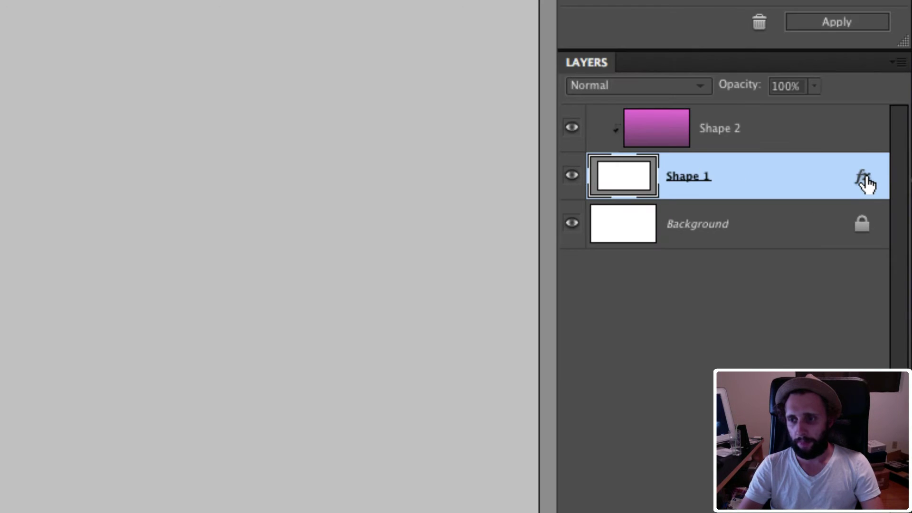
pyautogui.doubleClick(865, 183)
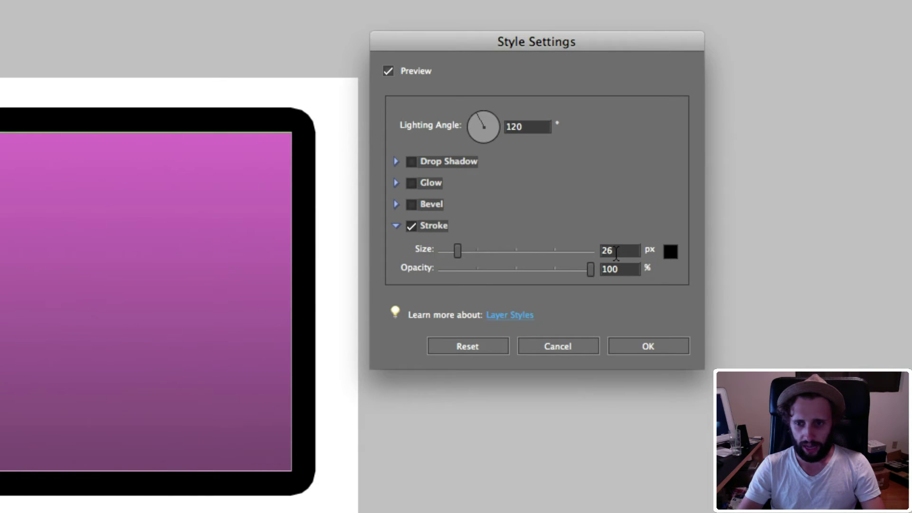
pyautogui.doubleClick(617, 250)
pyautogui.write('4')
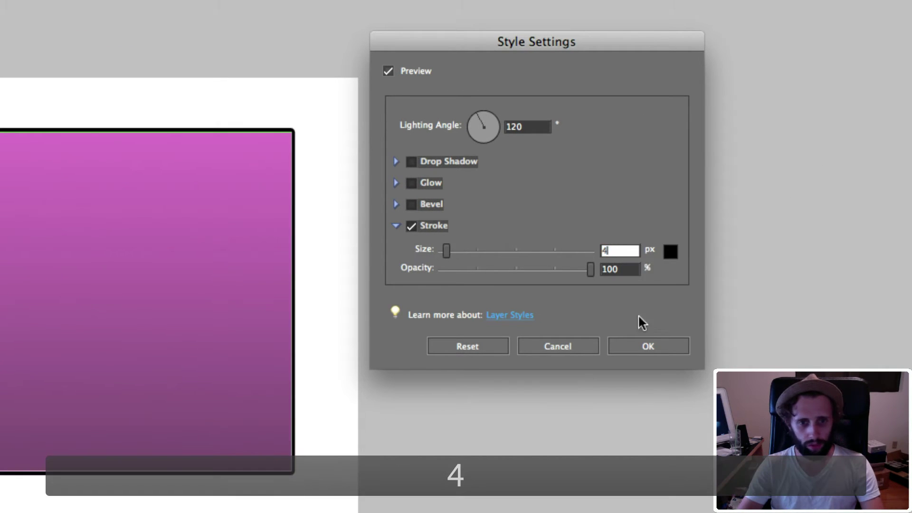
pyautogui.click(647, 343)
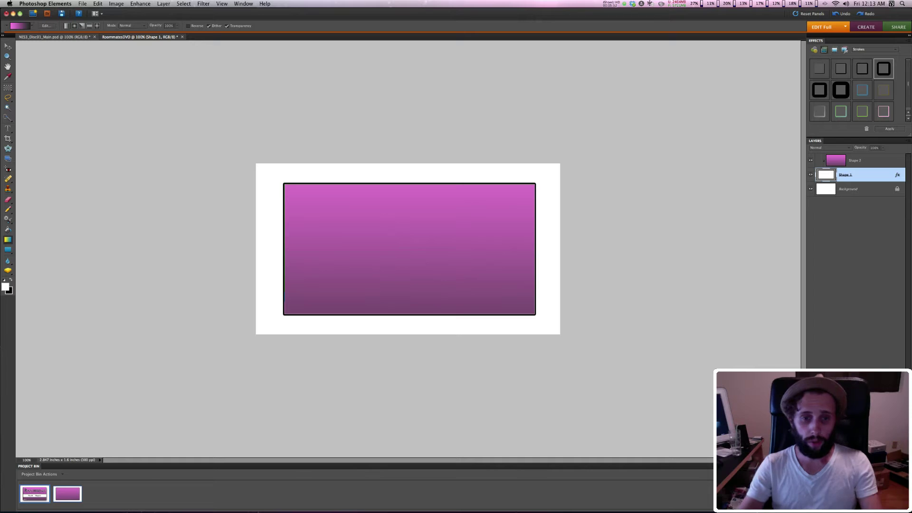
# Draw a wide horizontal band above Shape 2 and release it from the clipping mask
pyautogui.click(7, 250)
pyautogui.moveTo(236, 270); pyautogui.dragTo(604, 300)
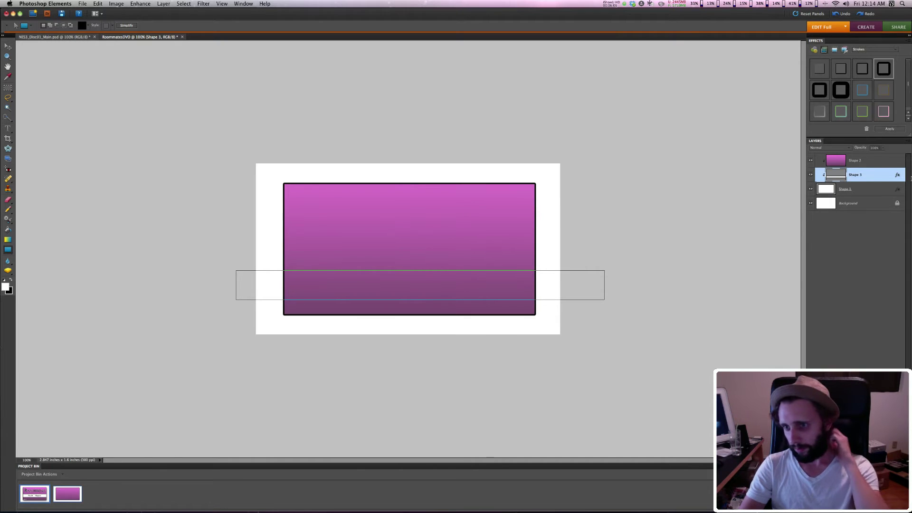
pyautogui.moveTo(843, 176); pyautogui.dragTo(815, 158)
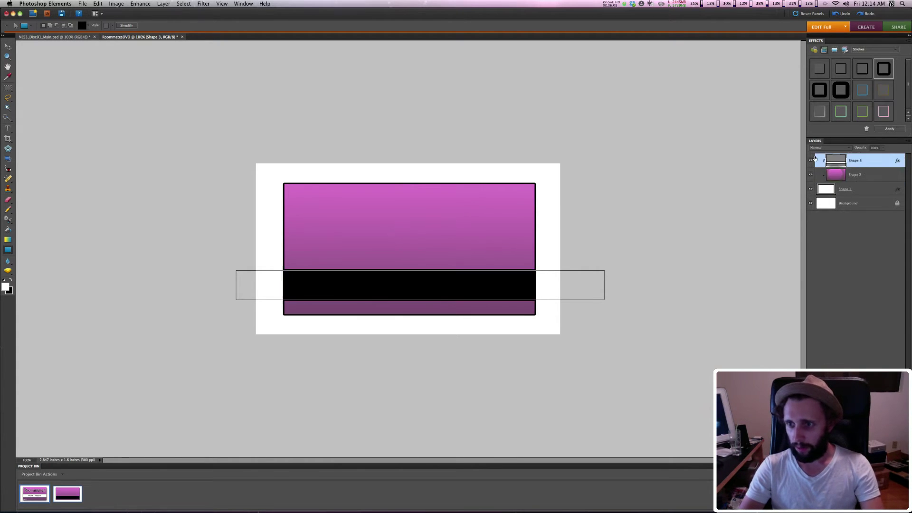
pyautogui.rightClick(839, 168)
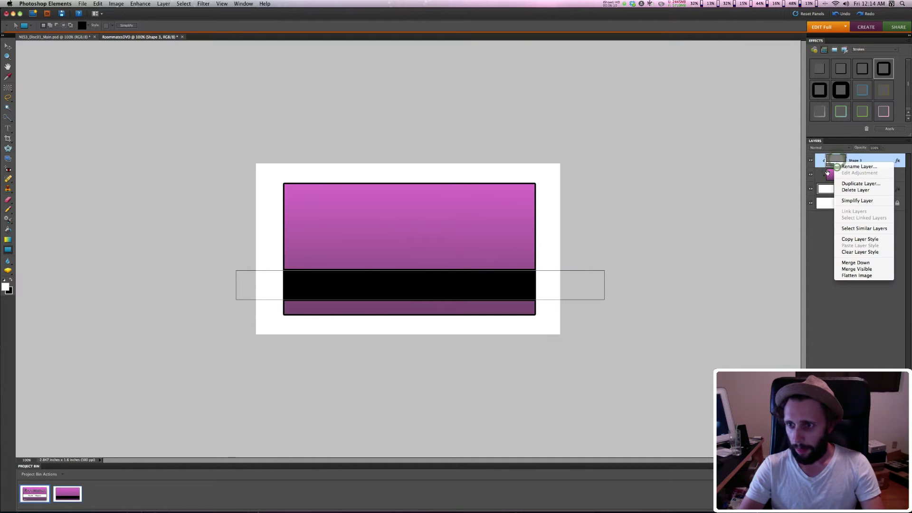
pyautogui.click(839, 167)
pyautogui.press('super+shift+g')
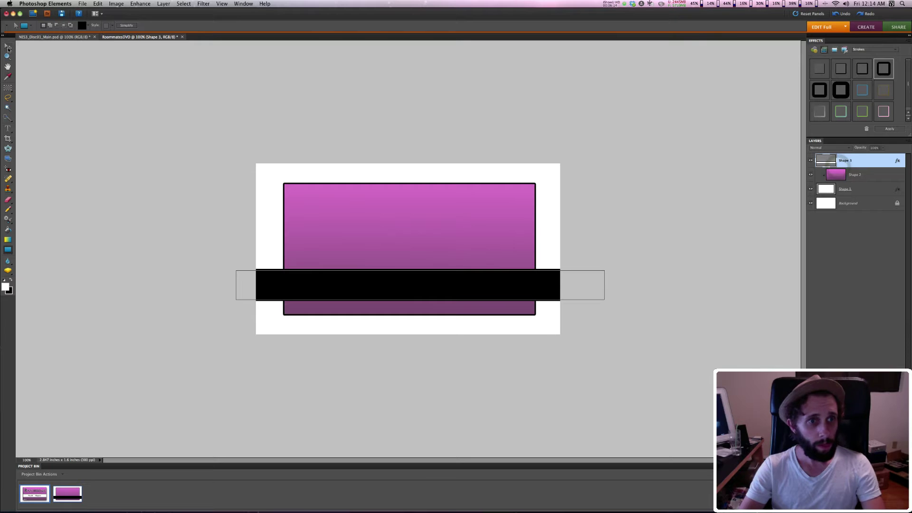
# Keep the band's stroke and change its fill colour to white
pyautogui.click(8, 47)
pyautogui.click(494, 284)
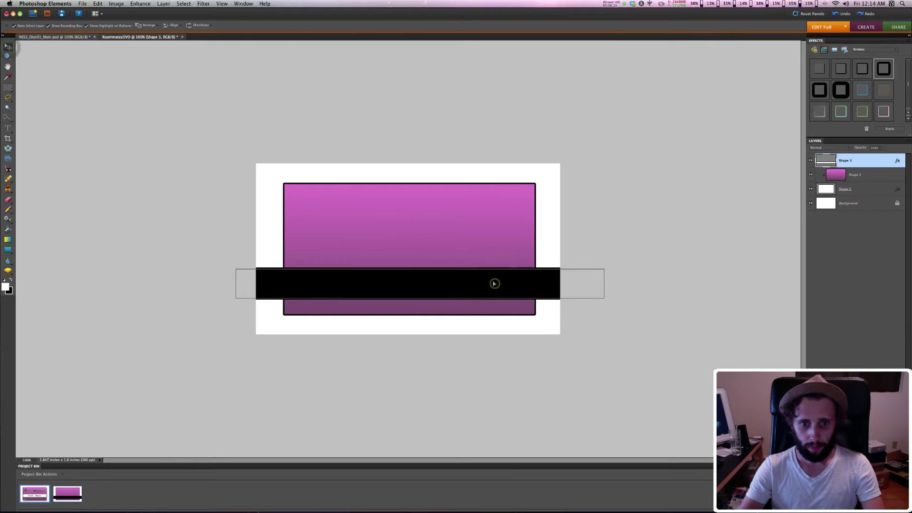
pyautogui.doubleClick(897, 162)
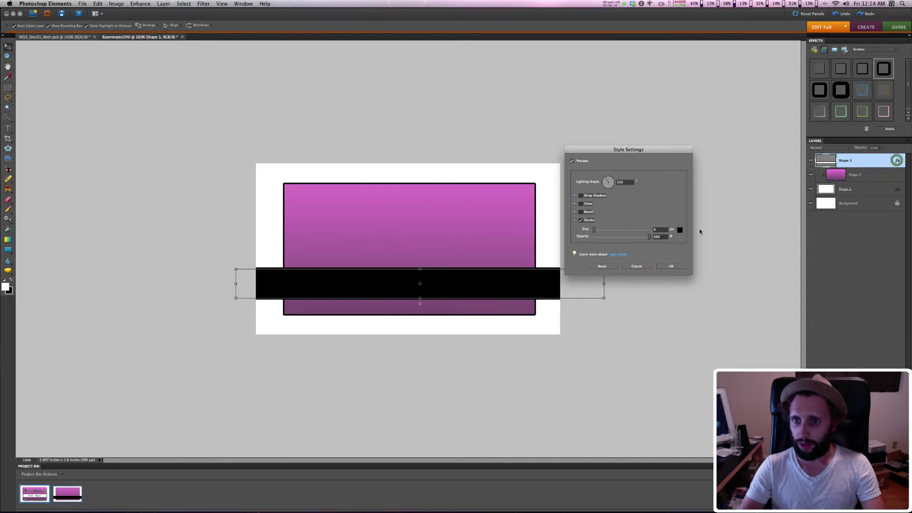
pyautogui.click(675, 266)
pyautogui.doubleClick(822, 161)
pyautogui.click(343, 76)
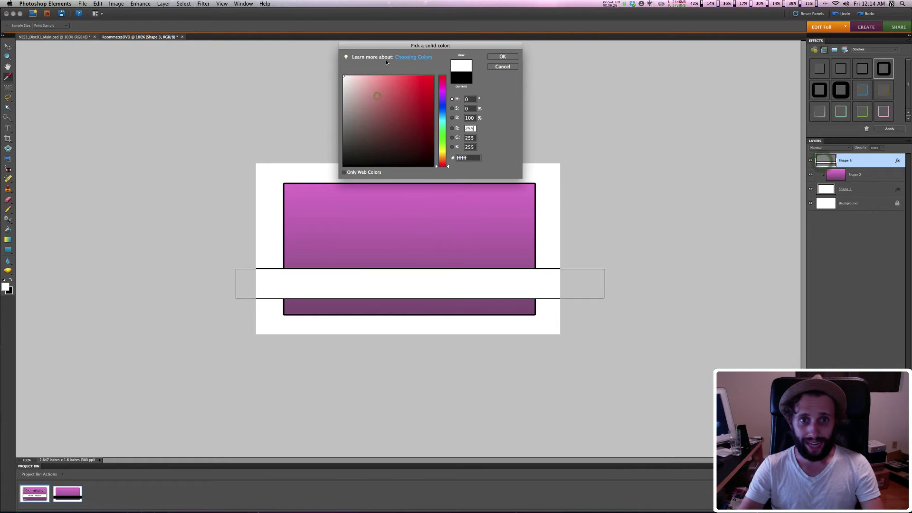
pyautogui.click(498, 56)
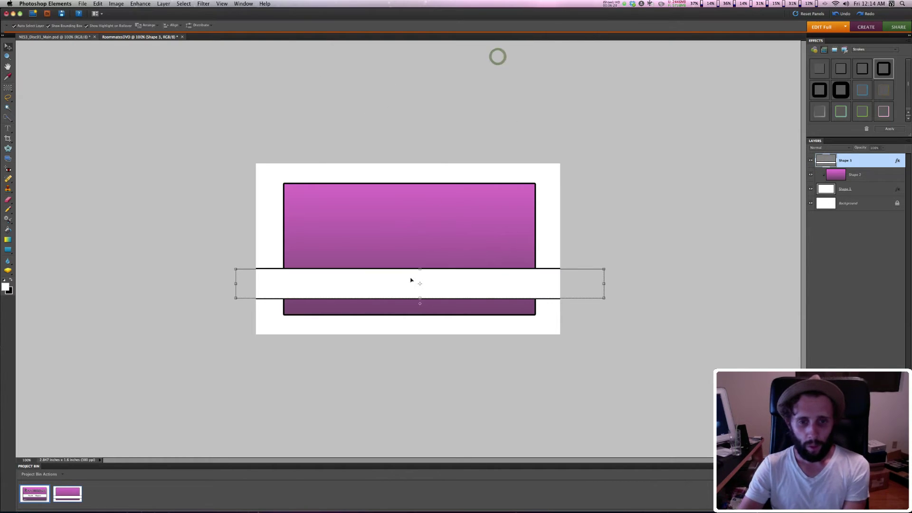
# Nudge the white band slightly upward and reselect Shape 3
pyautogui.moveTo(413, 283); pyautogui.dragTo(409, 271)
pyautogui.click(714, 204)
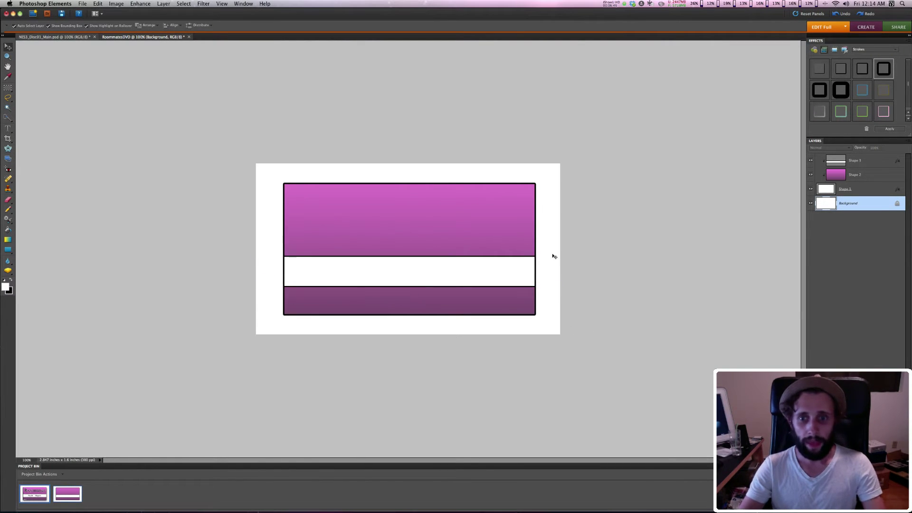
pyautogui.click(492, 274)
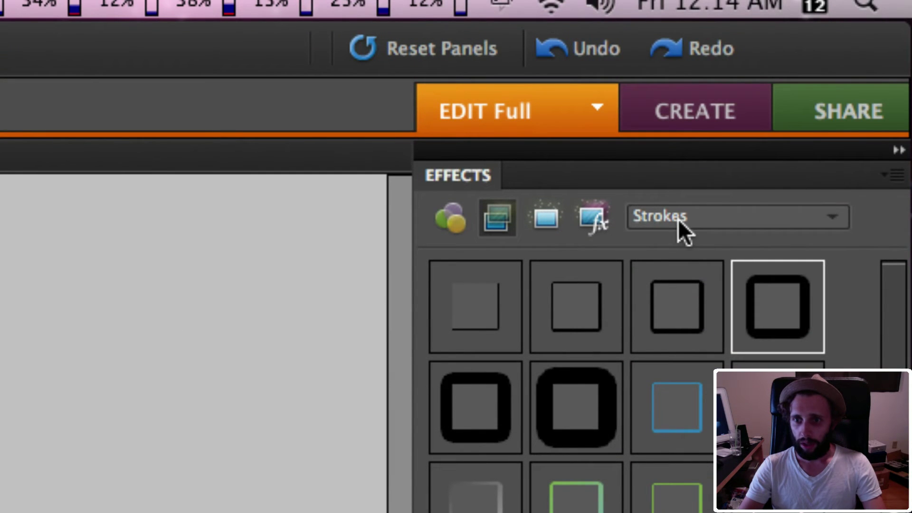
# Add a drop shadow preset beneath the white band, Shape 3
pyautogui.click(862, 50)
pyautogui.scroll(1, 681, 69)
pyautogui.click(686, 53)
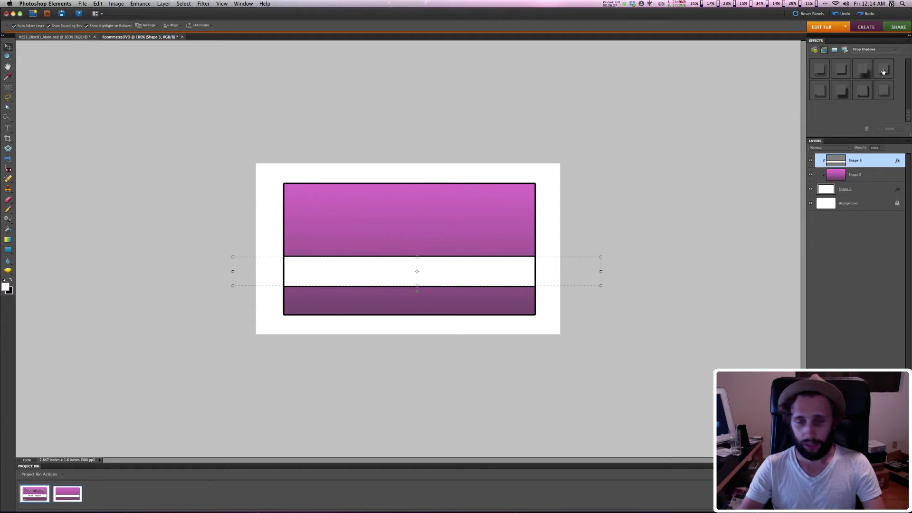
pyautogui.doubleClick(883, 71)
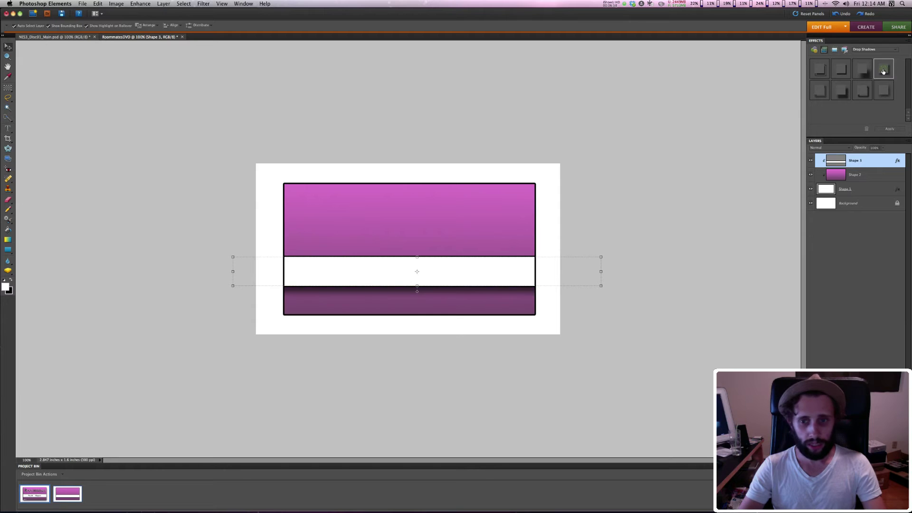
# Add a drop shadow to Shape 1 (20 px size, 20 px distance, 75% opacity)
pyautogui.click(869, 178)
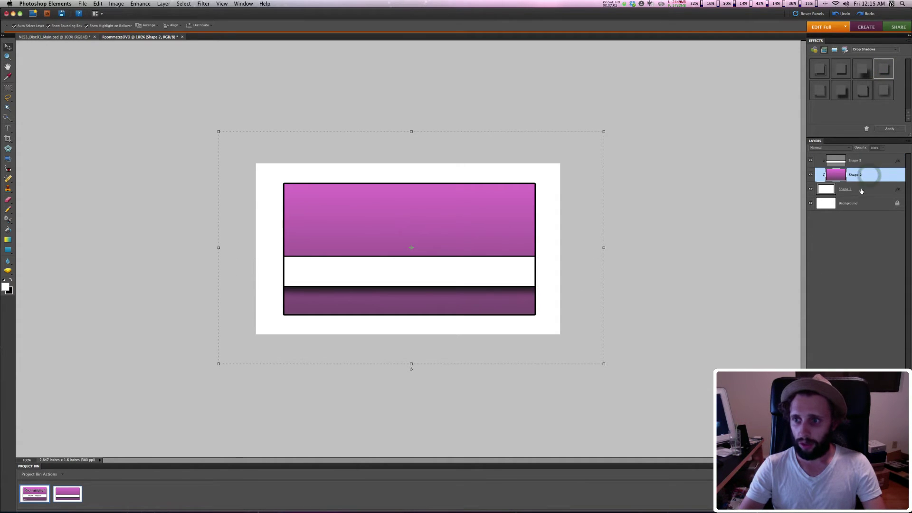
pyautogui.click(845, 191)
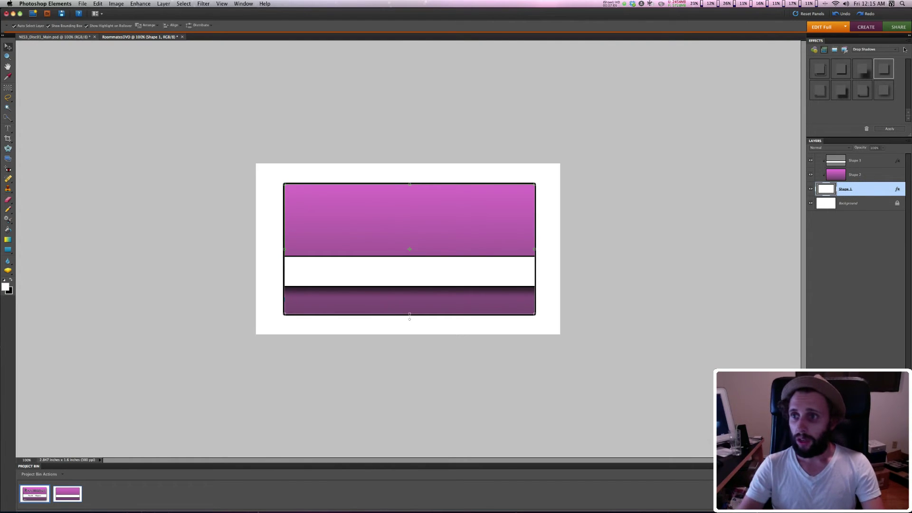
pyautogui.doubleClick(882, 66)
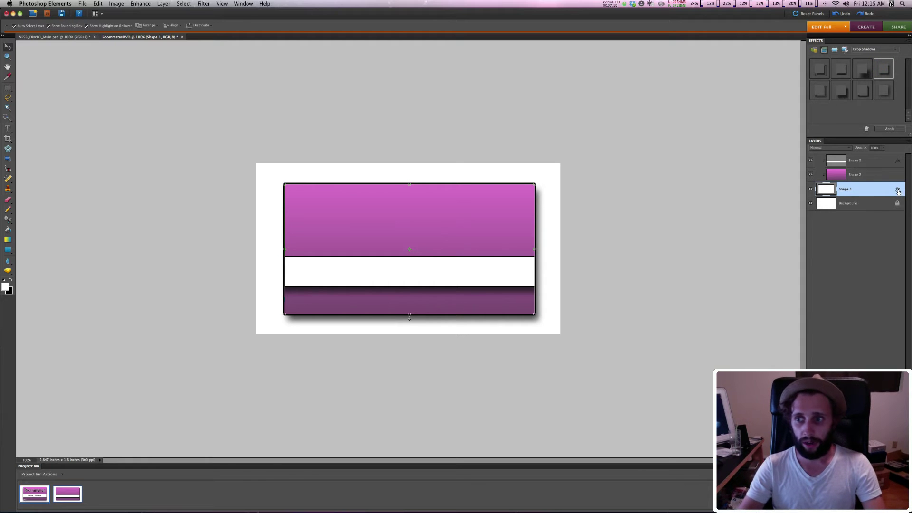
pyautogui.doubleClick(897, 189)
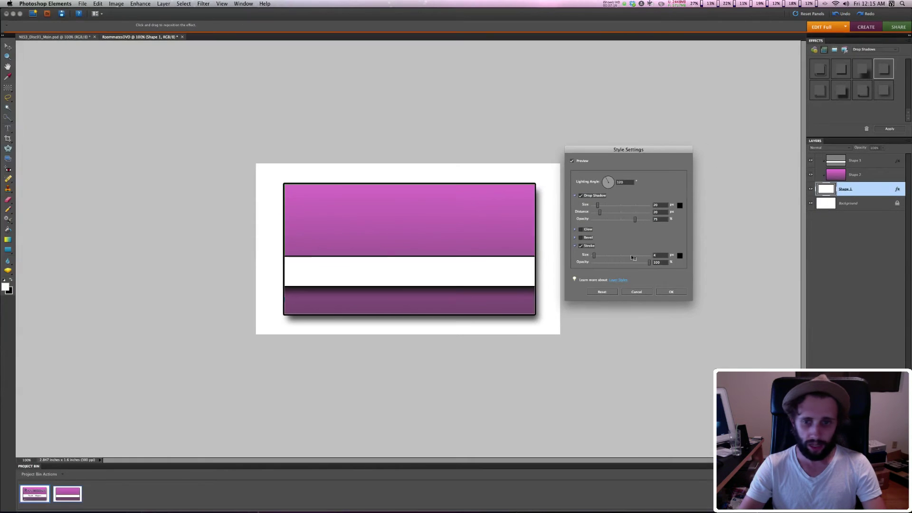
pyautogui.click(743, 428)
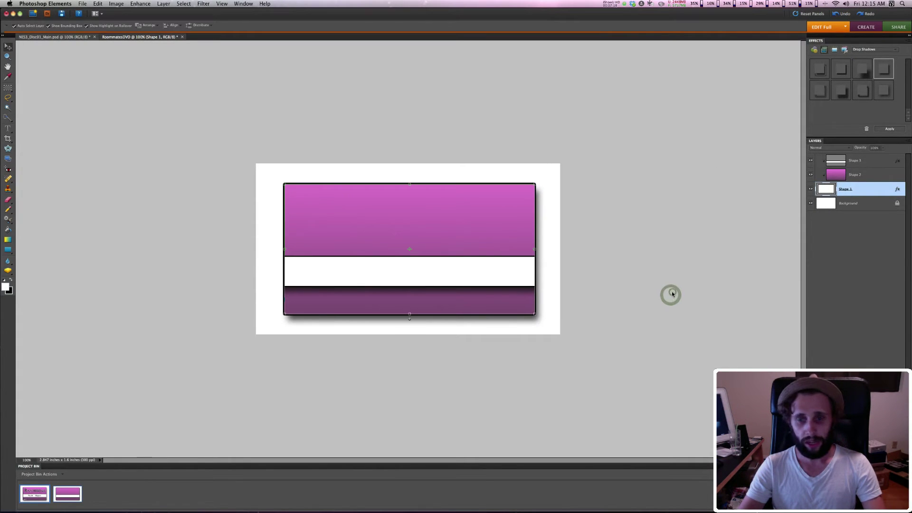
# Type the title 'Roommates' on the pink panel and move its layer to the top
pyautogui.click(9, 129)
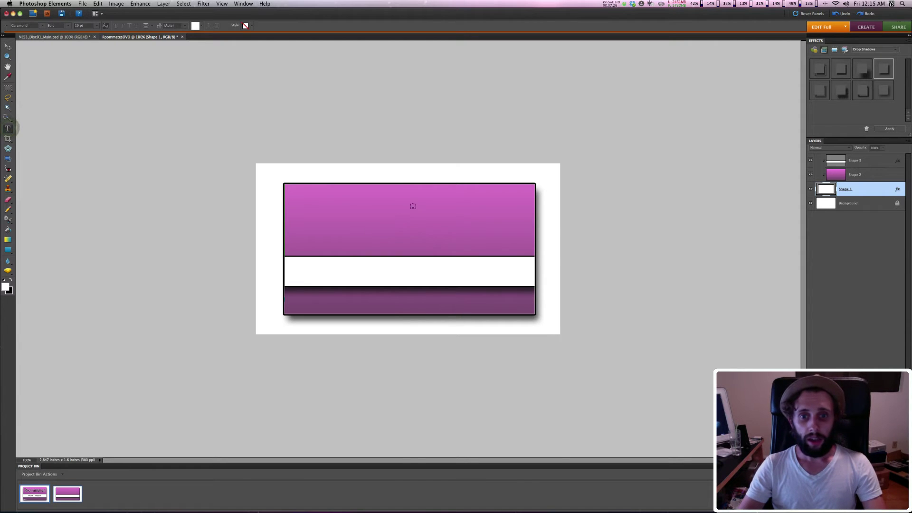
pyautogui.click(409, 213)
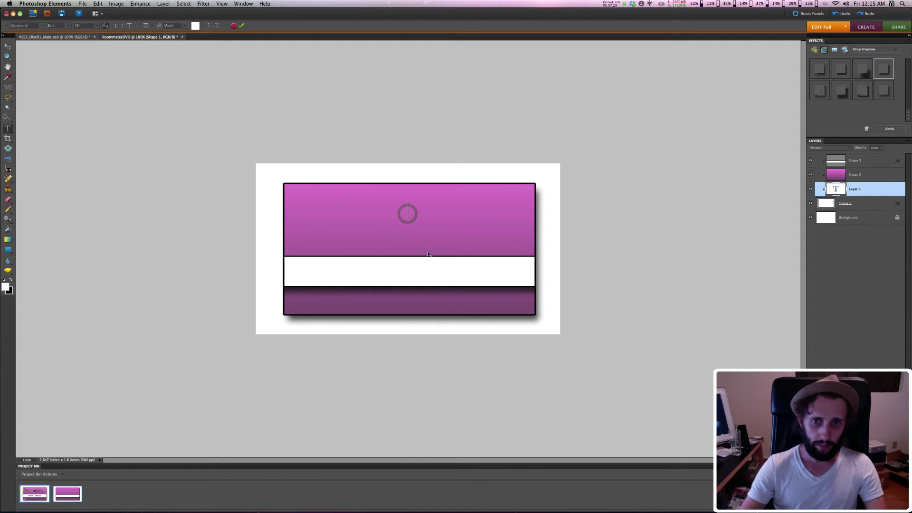
pyautogui.write('Ro')
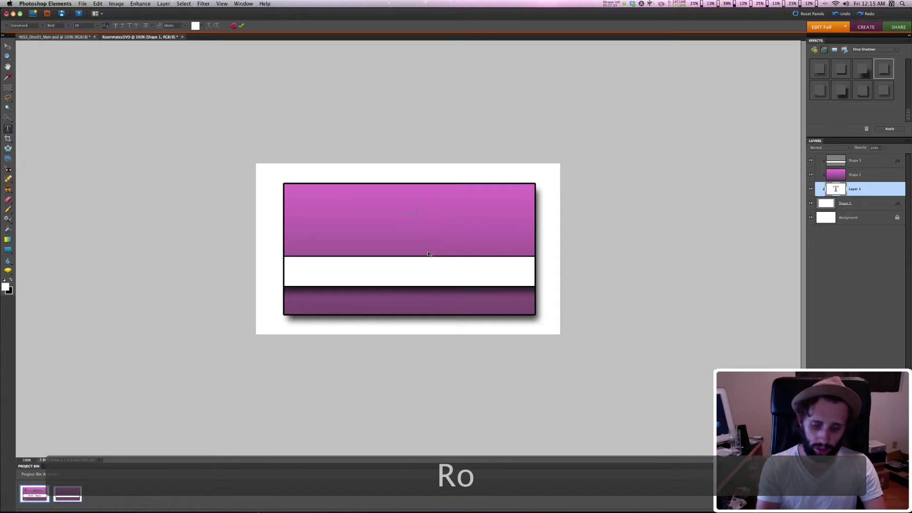
pyautogui.write('ommates')
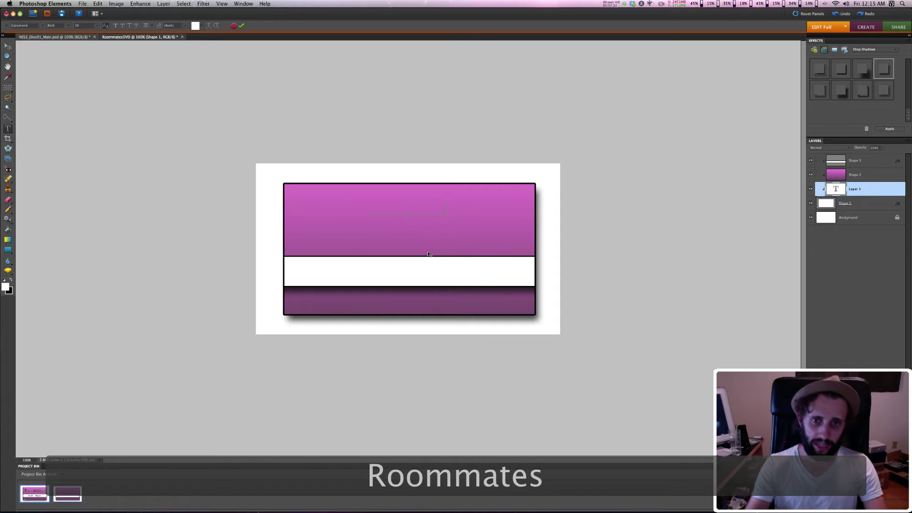
pyautogui.click(6, 47)
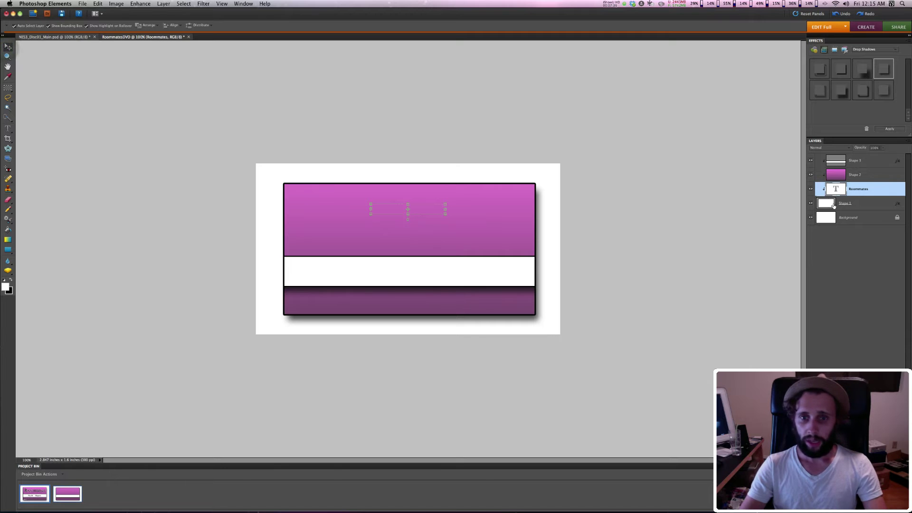
pyautogui.moveTo(820, 158)
pyautogui.mouseDown()
pyautogui.moveTo(837, 170)
pyautogui.moveTo(829, 159)
pyautogui.mouseUp()
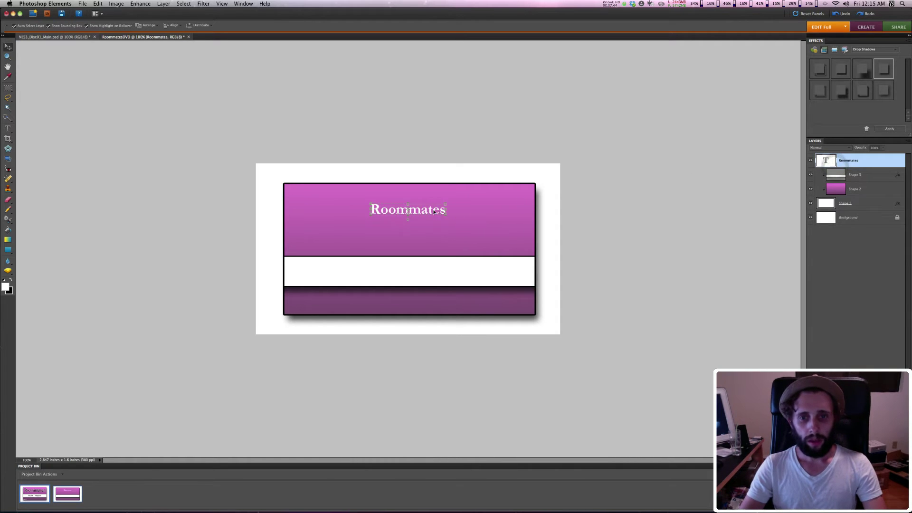
pyautogui.moveTo(434, 212); pyautogui.dragTo(432, 212)
# Set the title's font size to 32 pt and adjust its position
pyautogui.doubleClick(431, 212)
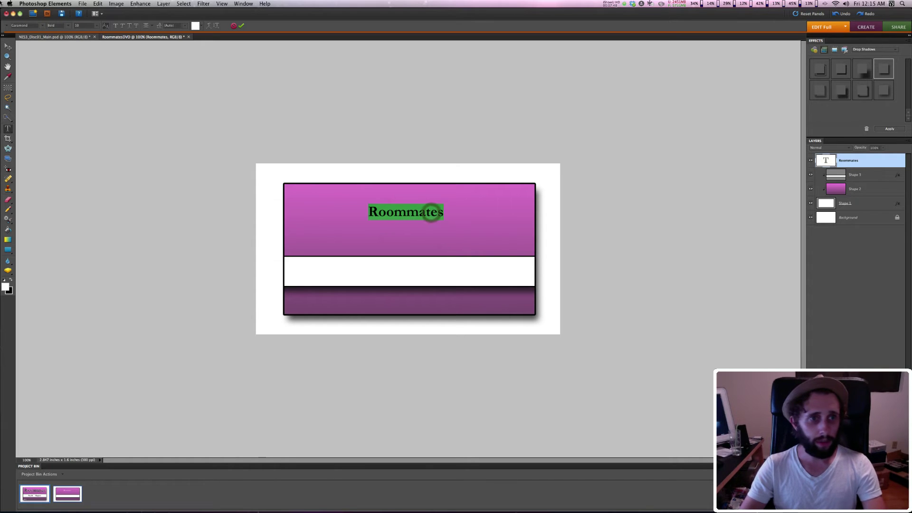
pyautogui.write('32')
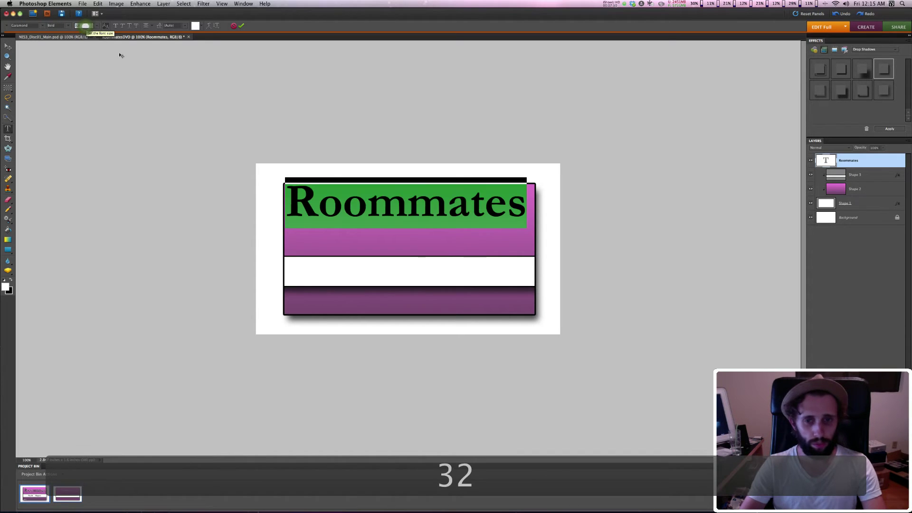
pyautogui.click(8, 47)
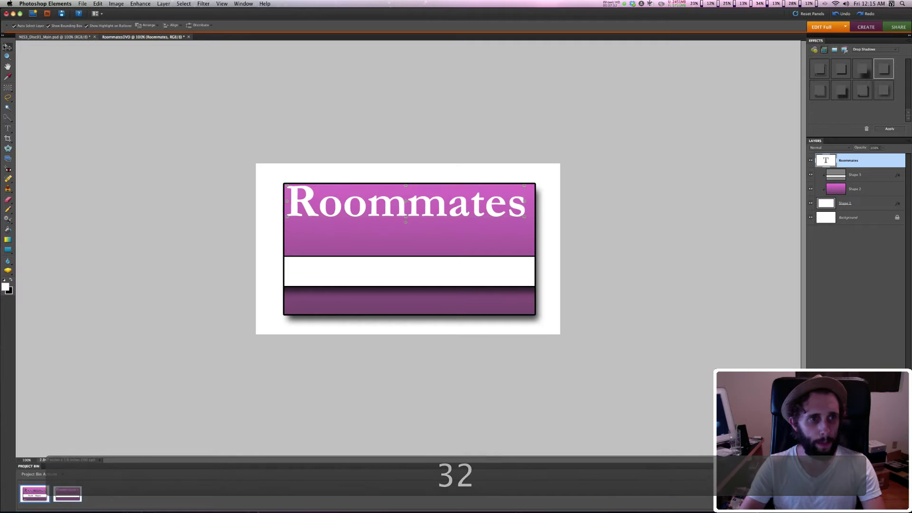
pyautogui.moveTo(441, 211); pyautogui.dragTo(444, 219)
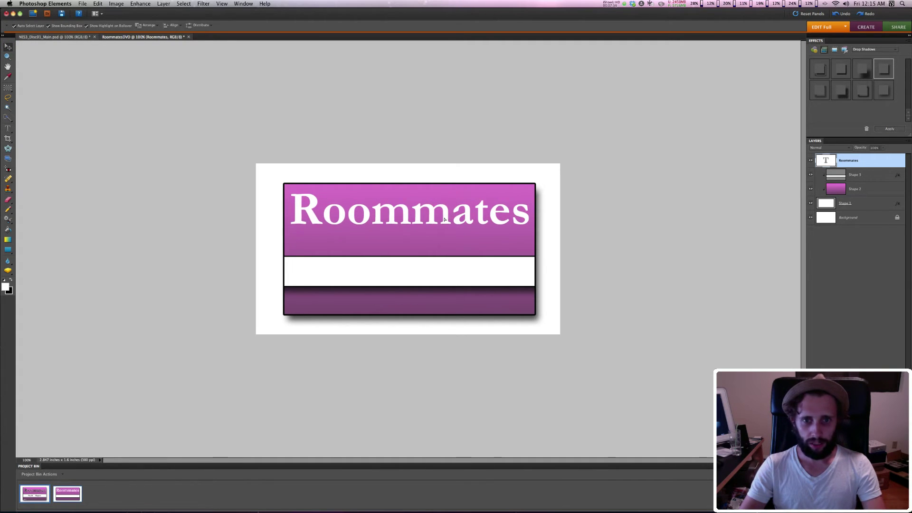
# Change the Roommates text colour from white to black
pyautogui.doubleClick(403, 214)
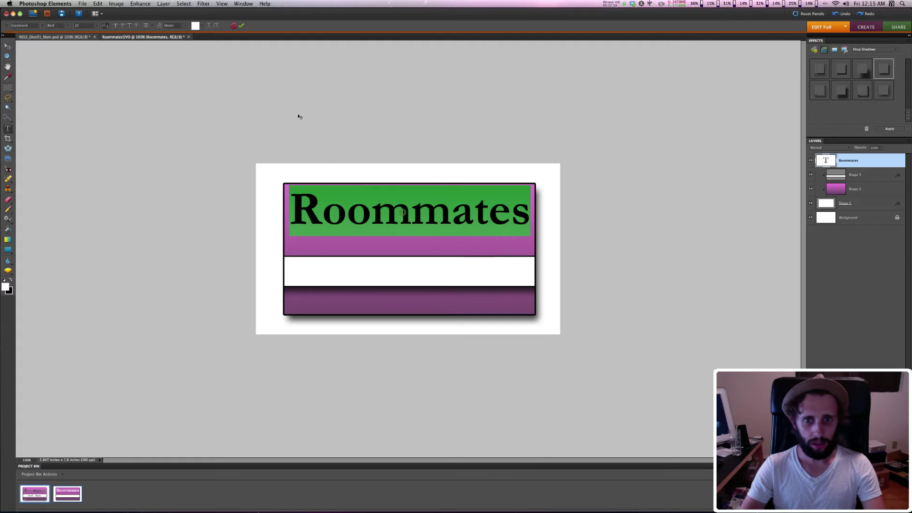
pyautogui.click(195, 26)
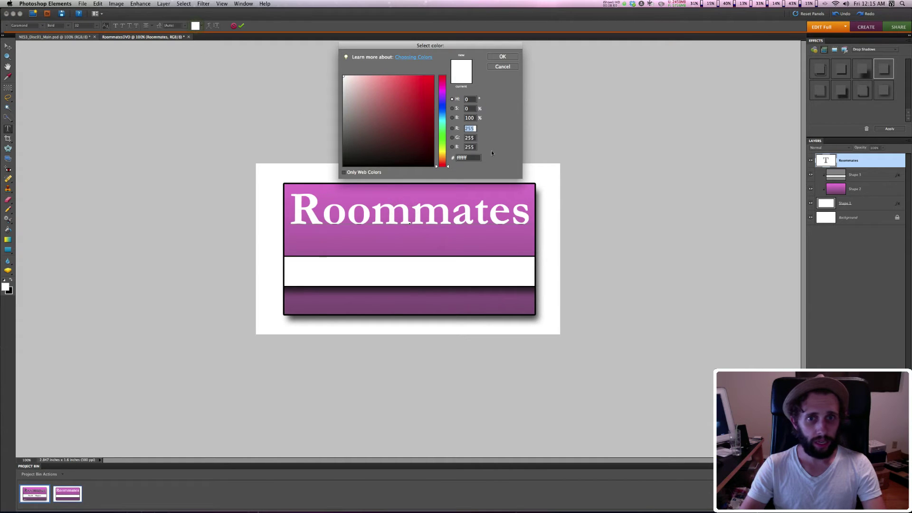
pyautogui.click(320, 184)
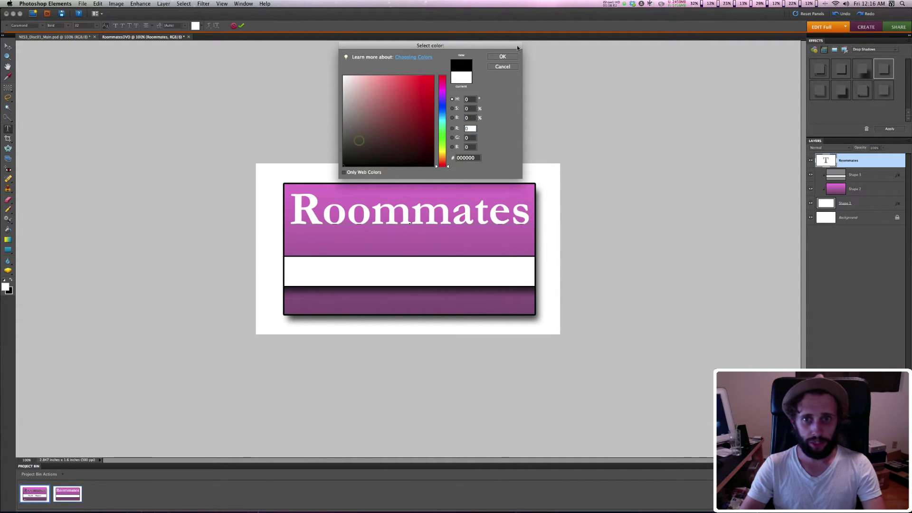
pyautogui.click(502, 57)
pyautogui.hotkey('ctrl', 'Return')
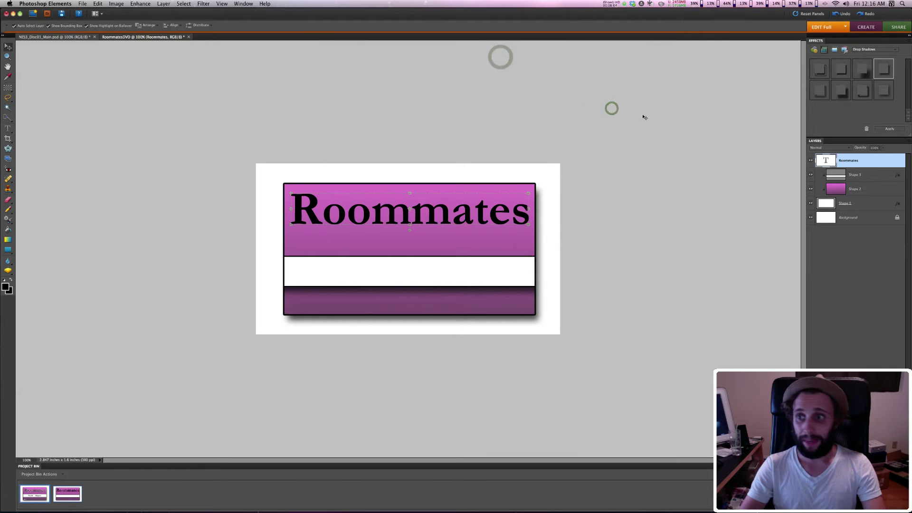
pyautogui.click(876, 49)
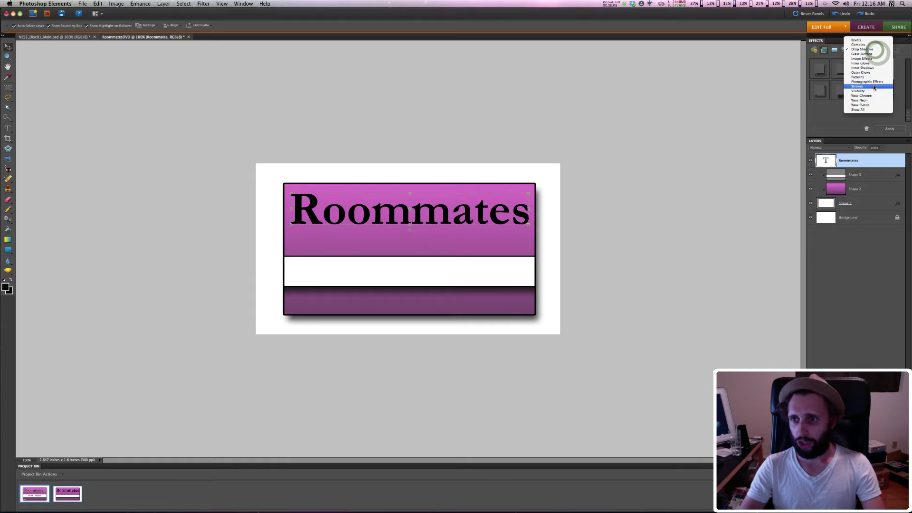
# Apply a stroke to the Roommates title and set it to 3 px white
pyautogui.click(855, 90)
pyautogui.doubleClick(881, 71)
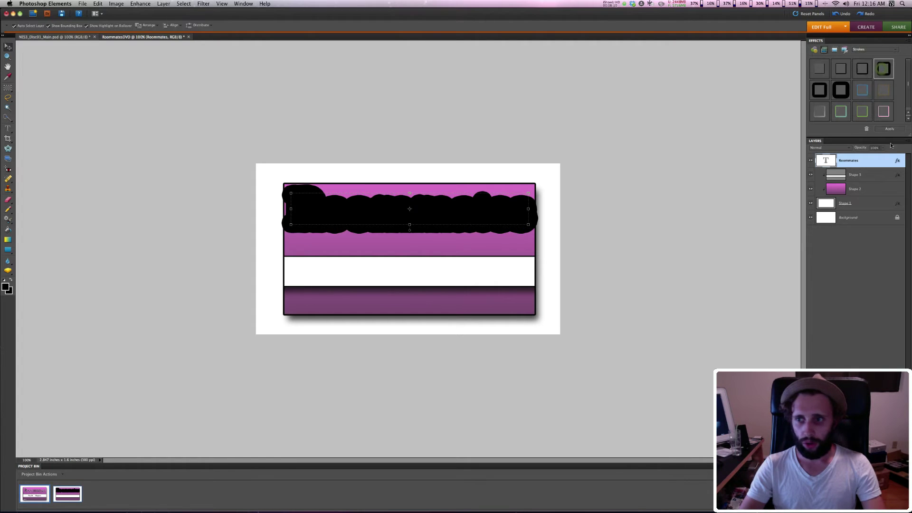
pyautogui.doubleClick(897, 162)
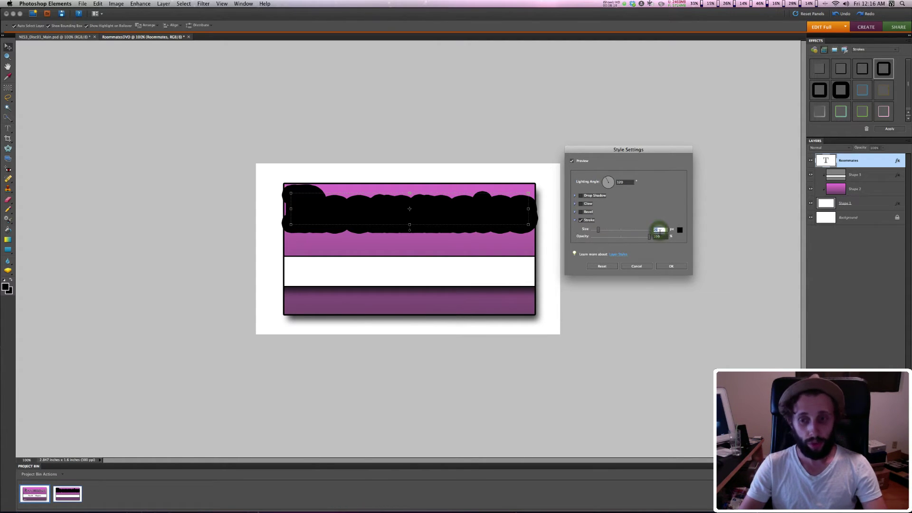
pyautogui.write('3')
pyautogui.click(679, 230)
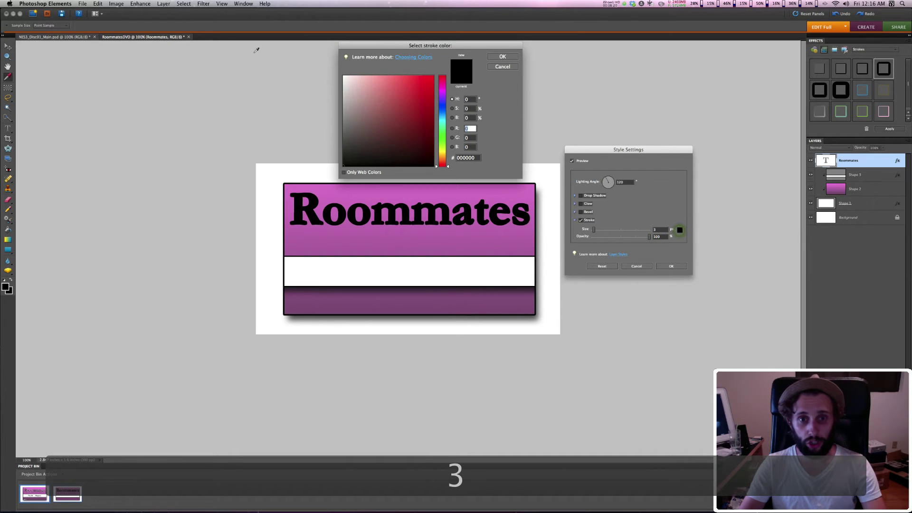
pyautogui.click(546, 173)
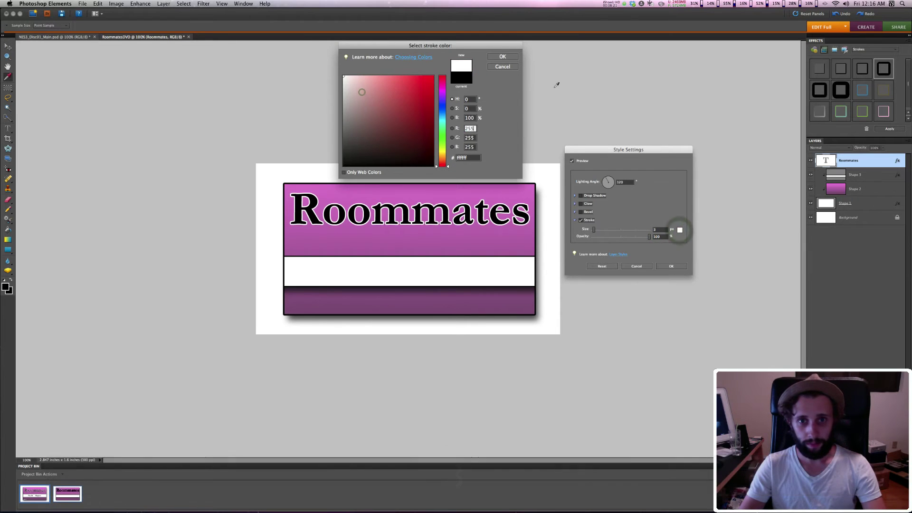
pyautogui.click(503, 57)
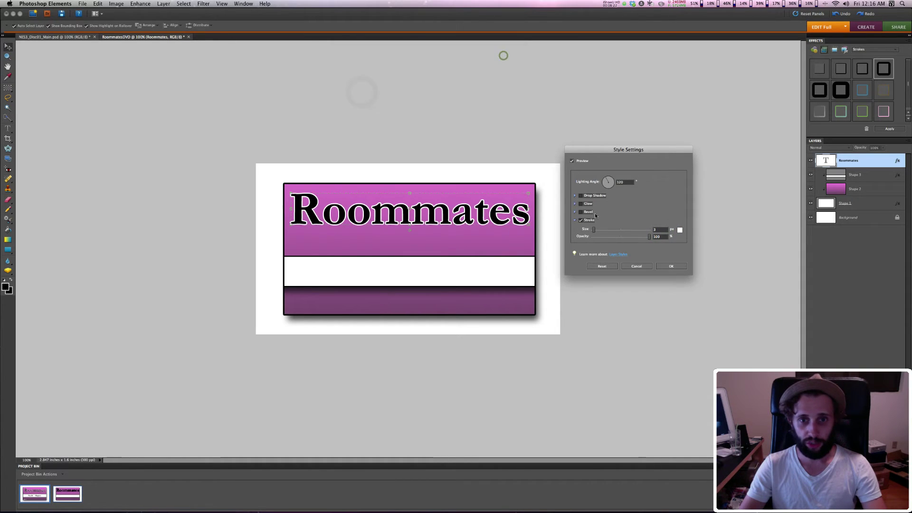
pyautogui.click(670, 267)
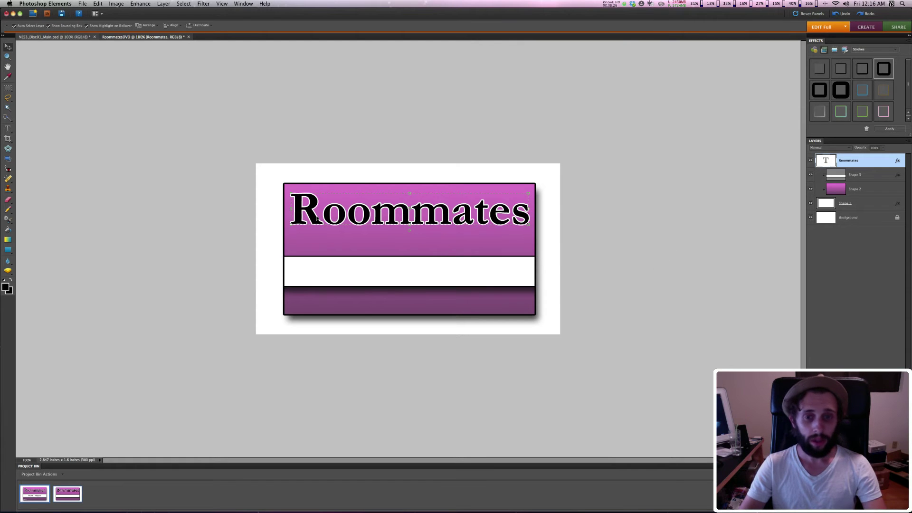
# Switch the Roommates title to a lighter font style and move it up slightly
pyautogui.doubleClick(420, 218)
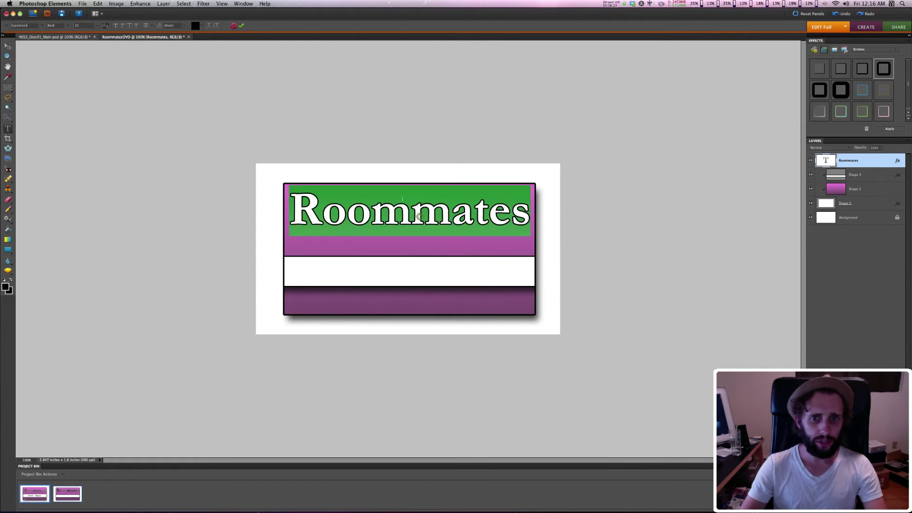
pyautogui.click(67, 25)
pyautogui.click(63, 26)
pyautogui.click(219, 91)
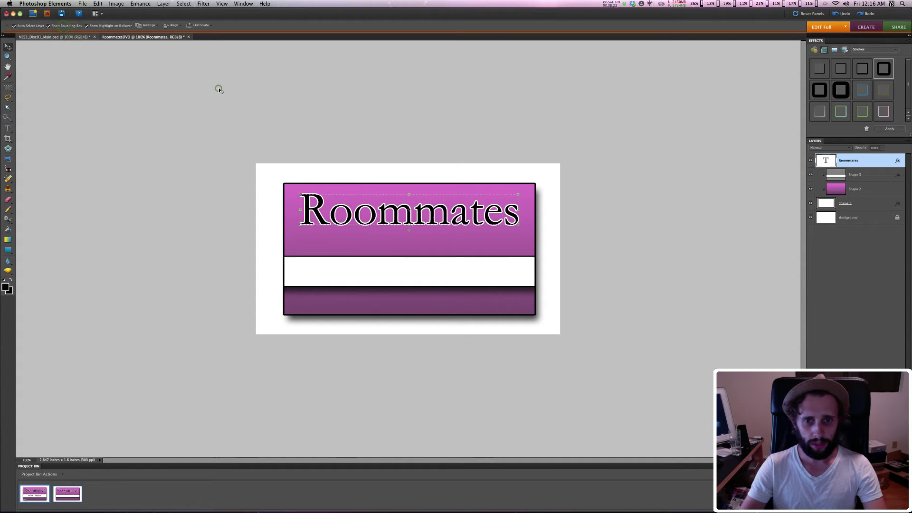
pyautogui.click(440, 210)
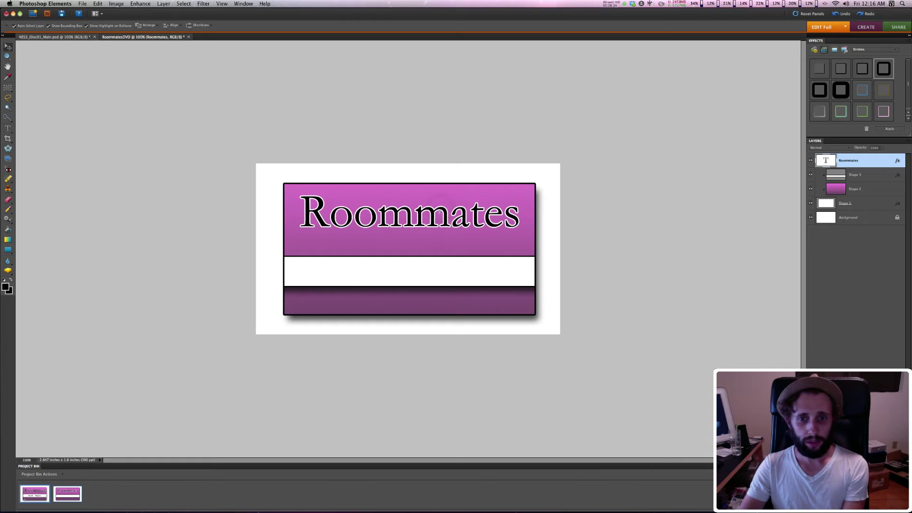
pyautogui.moveTo(439, 213); pyautogui.dragTo(438, 211)
# Give the title a drop shadow and nudge the white band Shape 3 upward
pyautogui.click(862, 49)
pyautogui.click(865, 17)
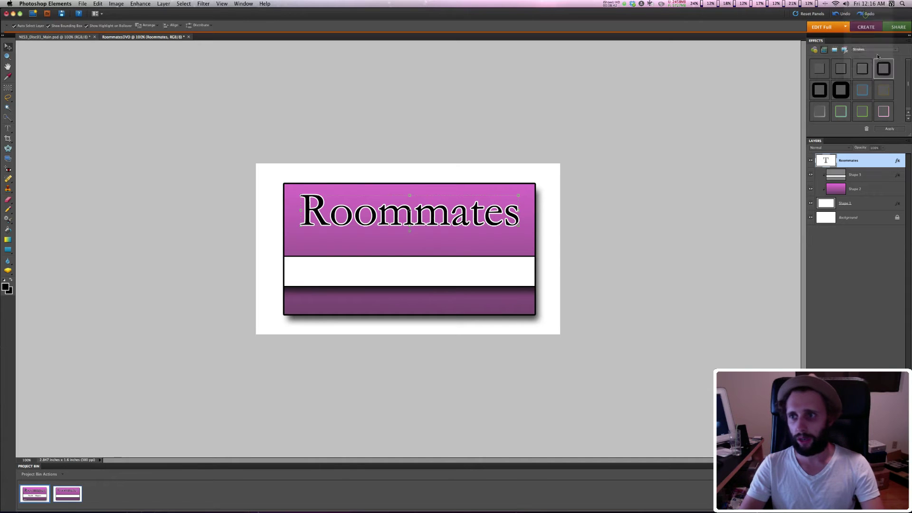
pyautogui.doubleClick(882, 75)
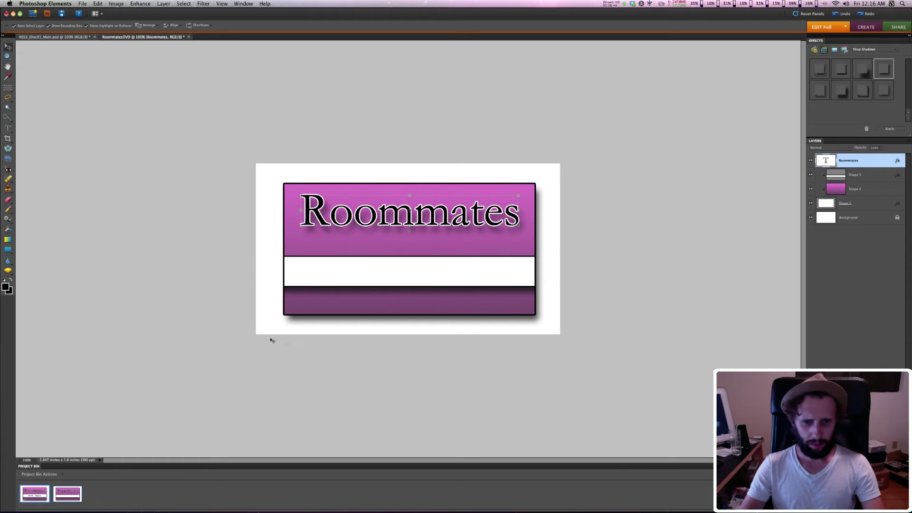
pyautogui.click(427, 271)
pyautogui.press('Up')
pyautogui.press('Up')
pyautogui.press('Up')
pyautogui.press('Up')
pyautogui.press('Up')
pyautogui.press('Up')
pyautogui.press('Up')
pyautogui.press('Up')
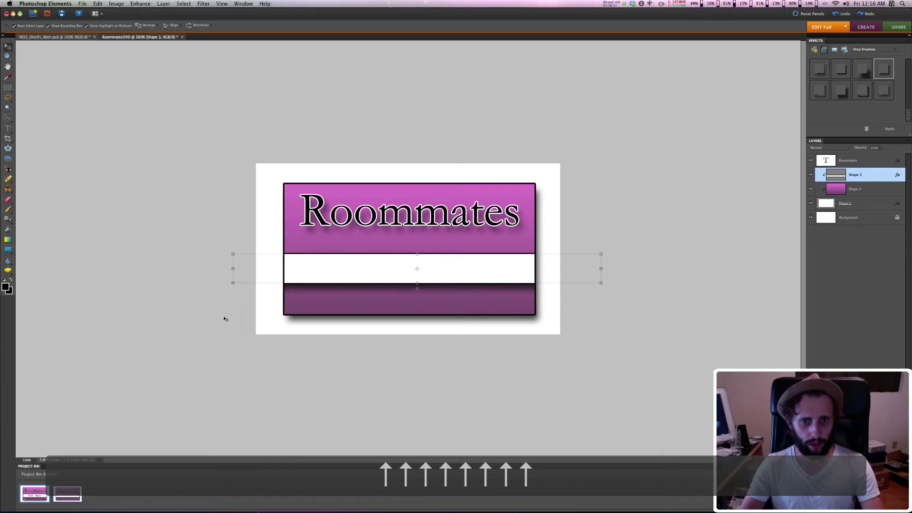
# Add a 'Play All' text layer on the white band and move it above Shape 3
pyautogui.click(179, 332)
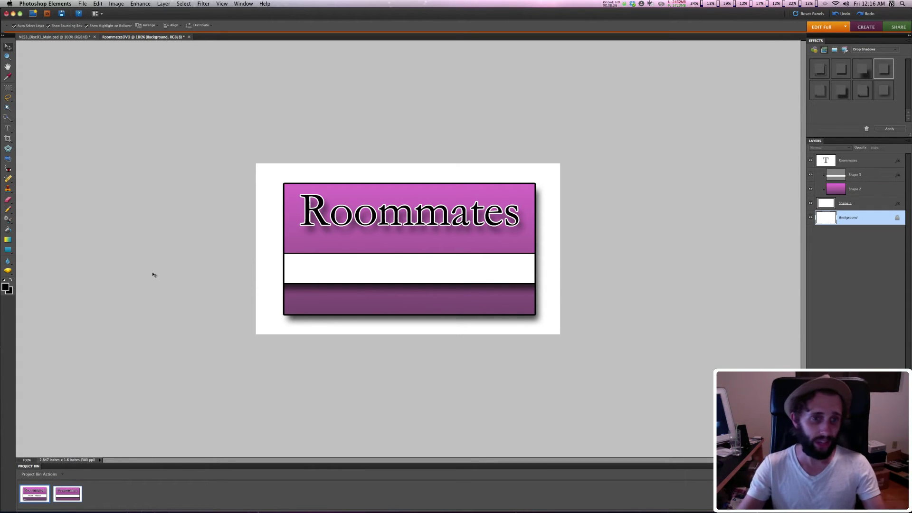
pyautogui.click(7, 129)
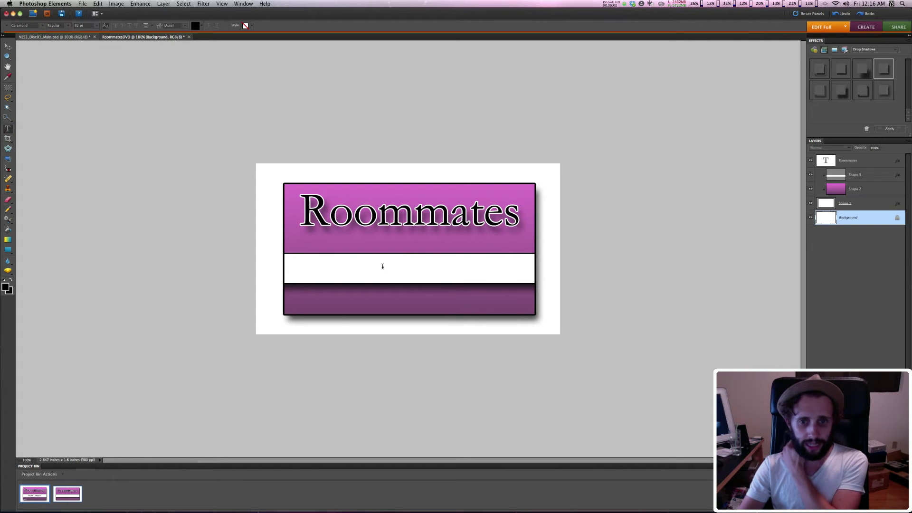
pyautogui.click(382, 266)
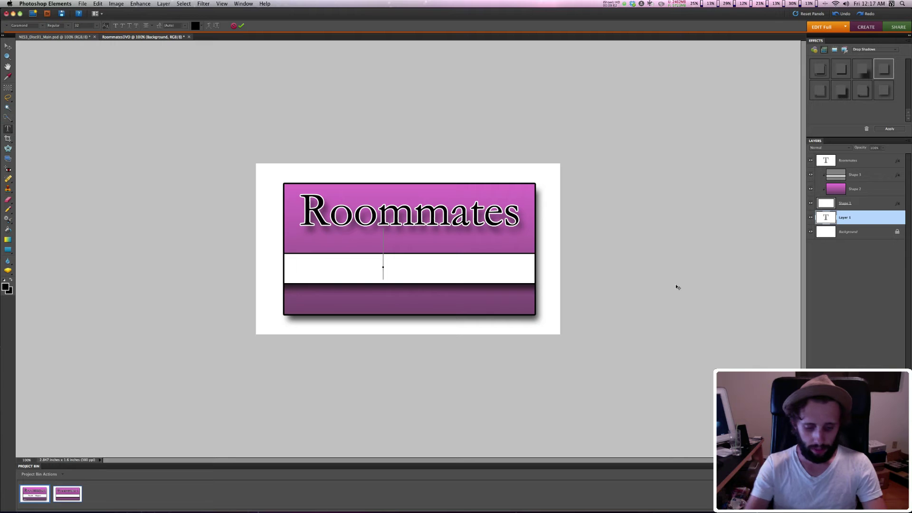
pyautogui.write('Play All')
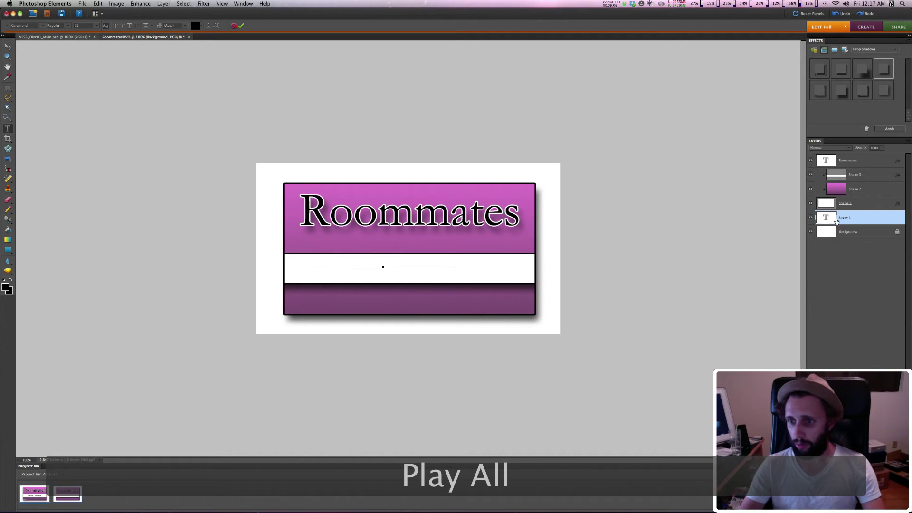
pyautogui.click(837, 220)
pyautogui.moveTo(822, 225); pyautogui.dragTo(825, 175)
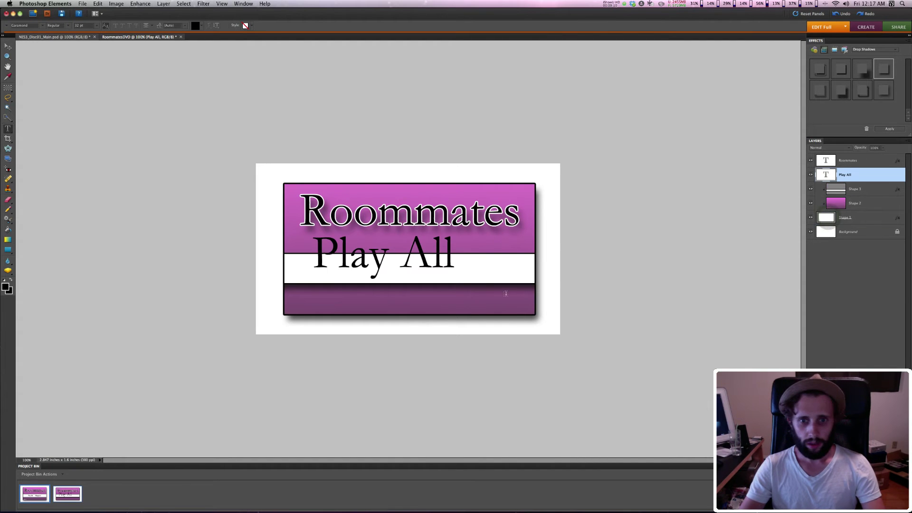
# Set the Play All text to 10 pt and the Bold style
pyautogui.click(8, 47)
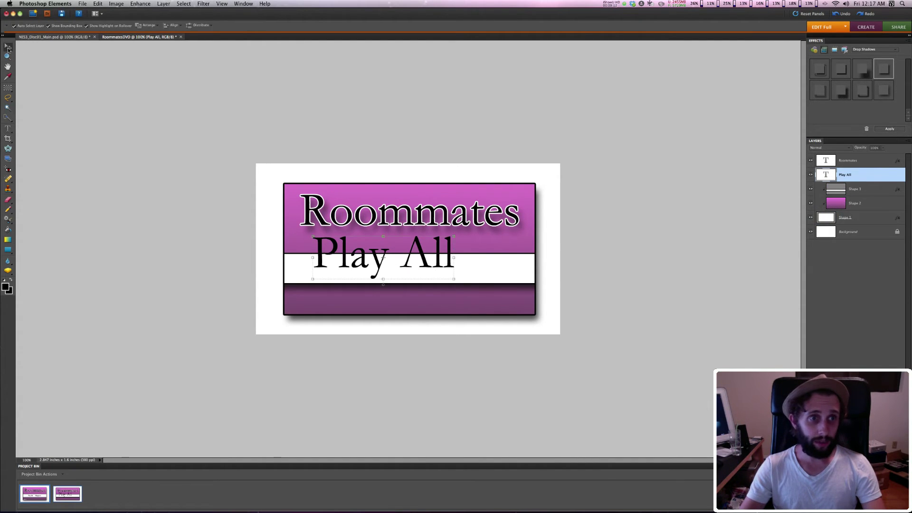
pyautogui.doubleClick(433, 267)
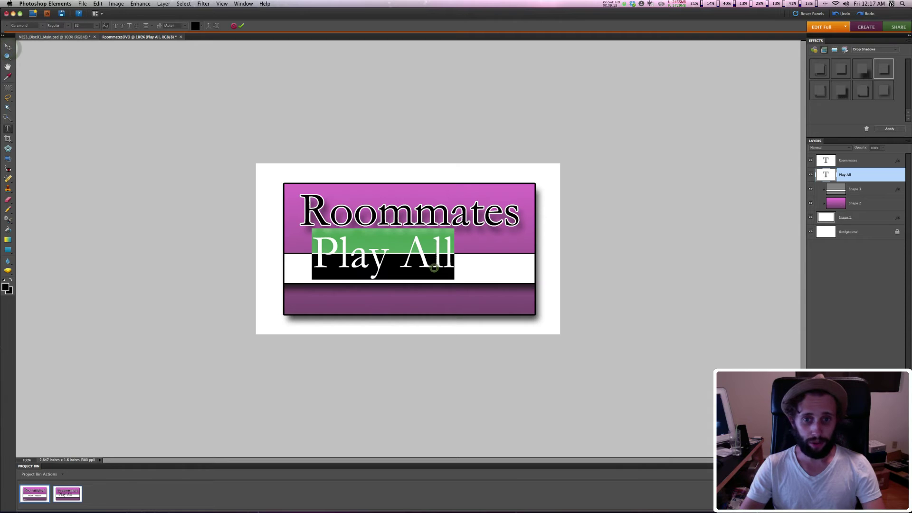
pyautogui.click(81, 26)
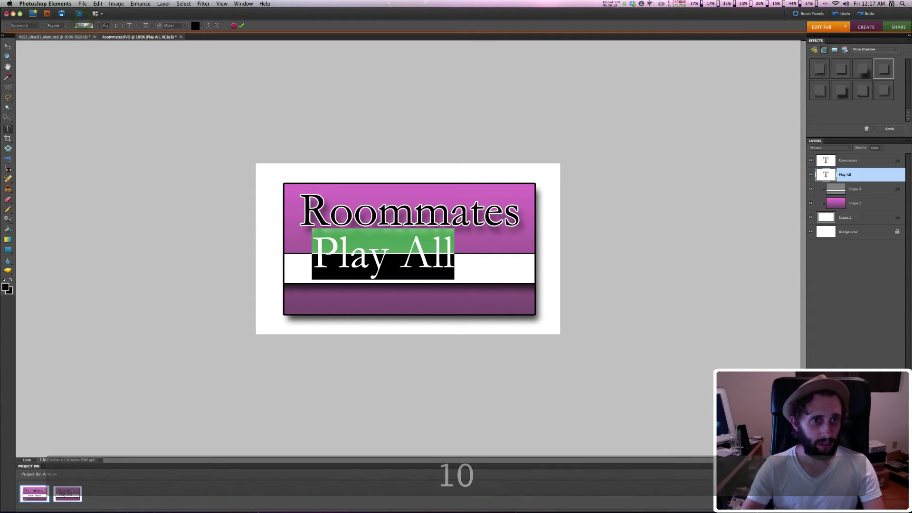
pyautogui.write('10')
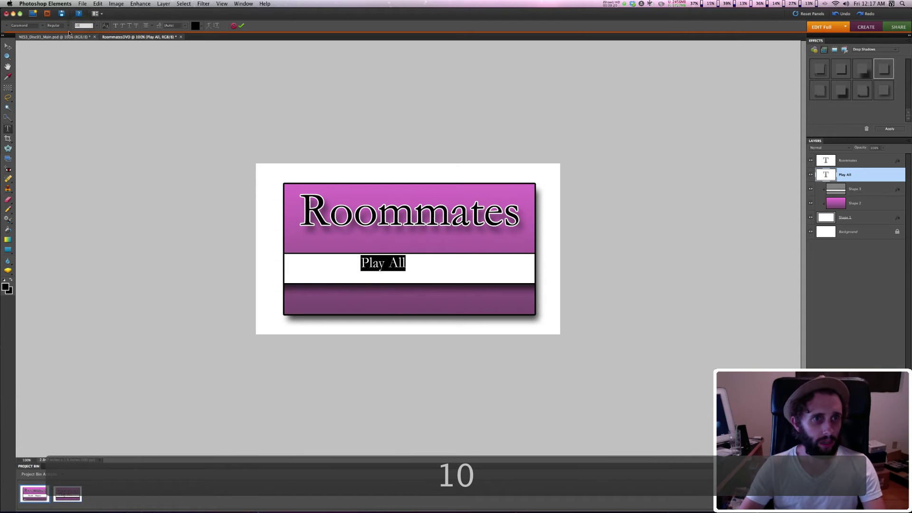
pyautogui.click(67, 26)
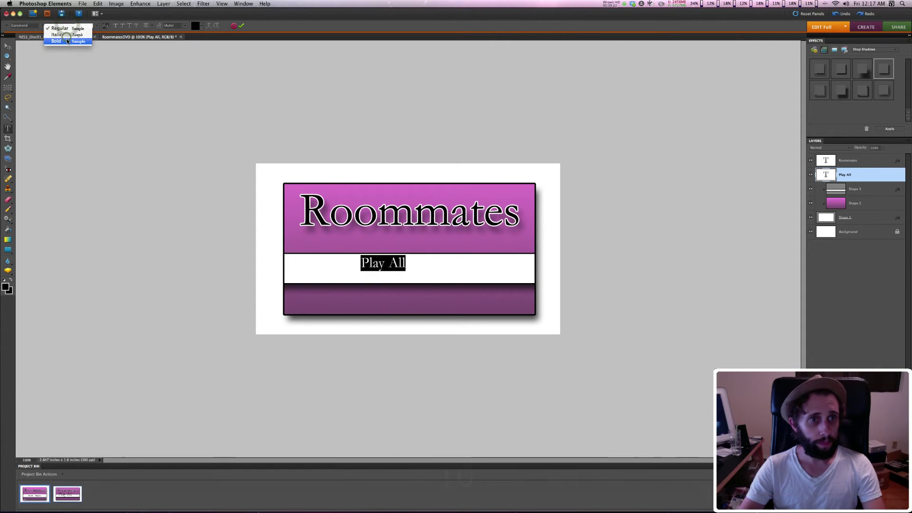
pyautogui.click(66, 41)
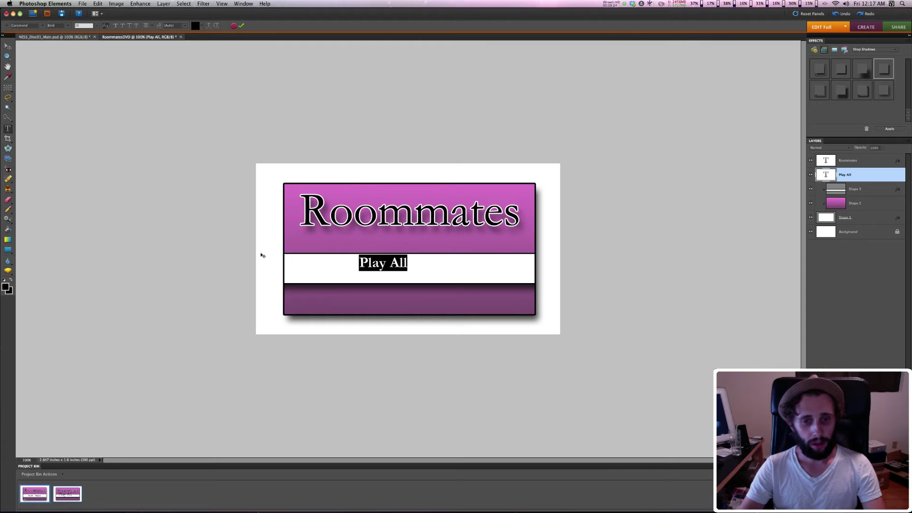
pyautogui.press('KP_Enter')
pyautogui.press('v')
pyautogui.click(188, 251)
pyautogui.click(394, 263)
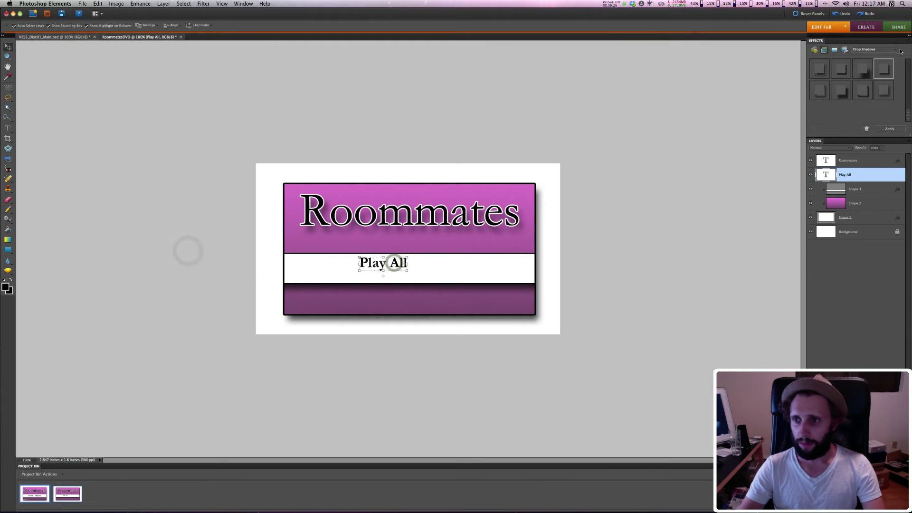
# Apply a Drop Shadows preset to Play All, then set size 5 px, distance 5 px and opacity 50%
pyautogui.doubleClick(883, 68)
pyautogui.doubleClick(897, 176)
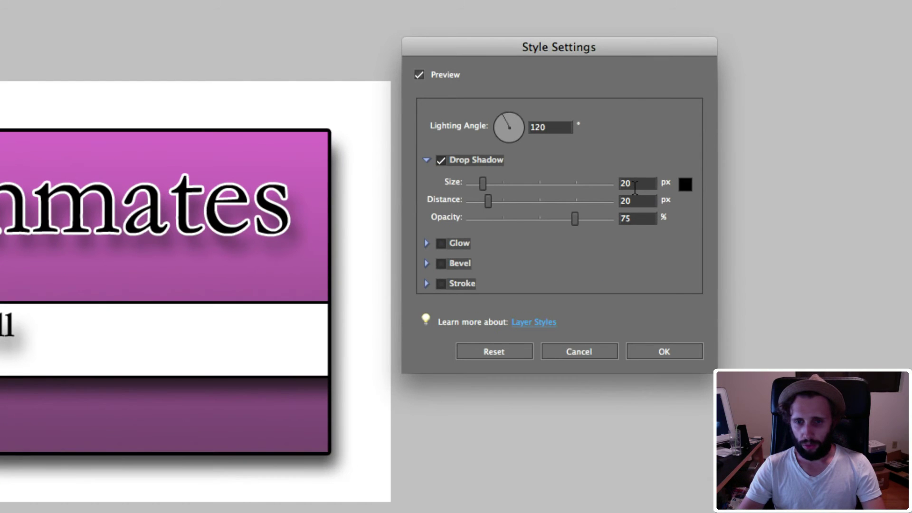
pyautogui.click(660, 205)
pyautogui.doubleClick(638, 184)
pyautogui.write('5')
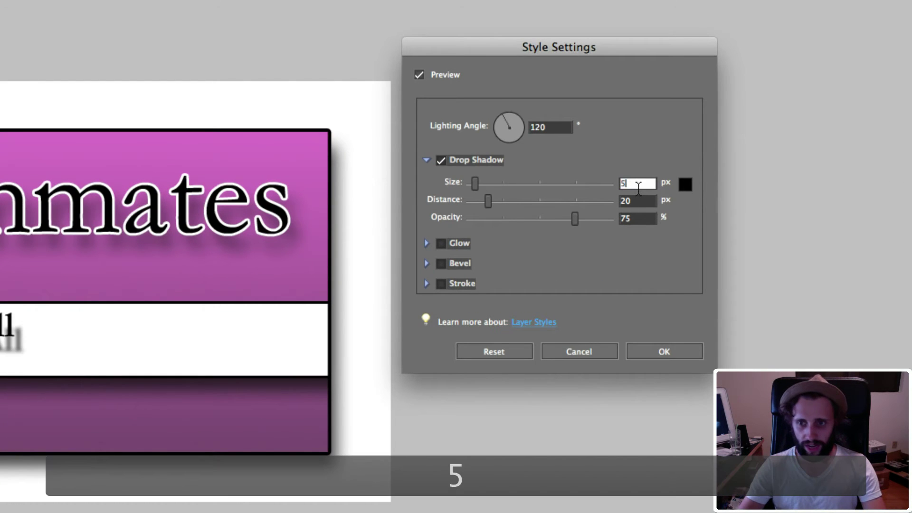
pyautogui.doubleClick(637, 200)
pyautogui.write('5')
pyautogui.click(641, 220)
pyautogui.doubleClick(646, 219)
pyautogui.write('50')
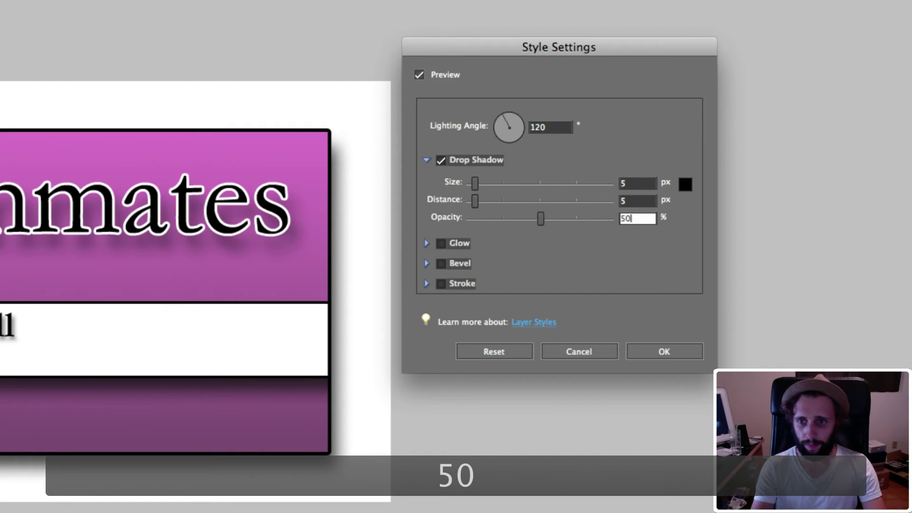
pyautogui.click(689, 352)
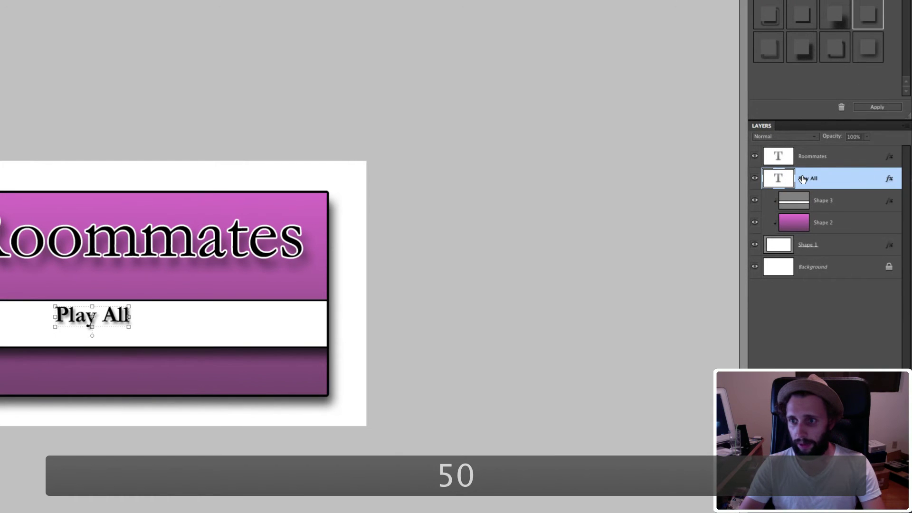
pyautogui.rightClick(778, 187)
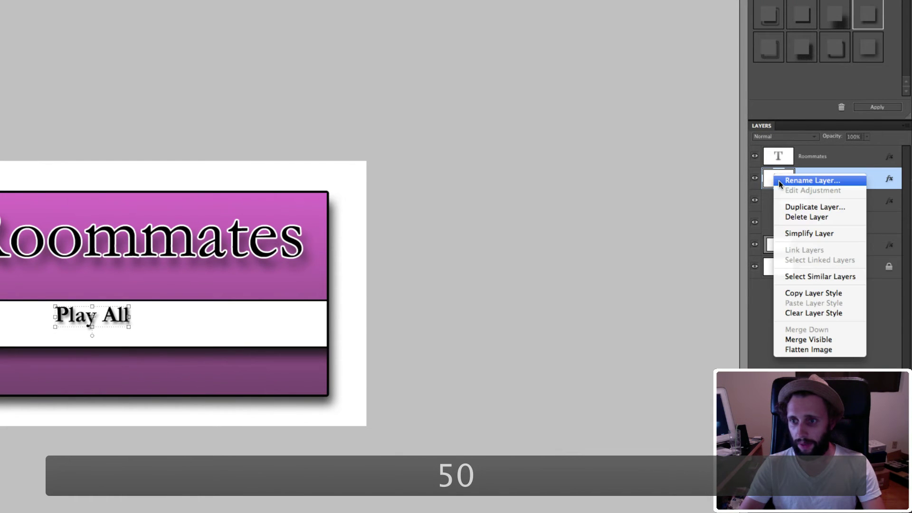
# Duplicate Play All as a layer named 'Chapters', move it right and reword it to 'Chapters'
pyautogui.click(788, 205)
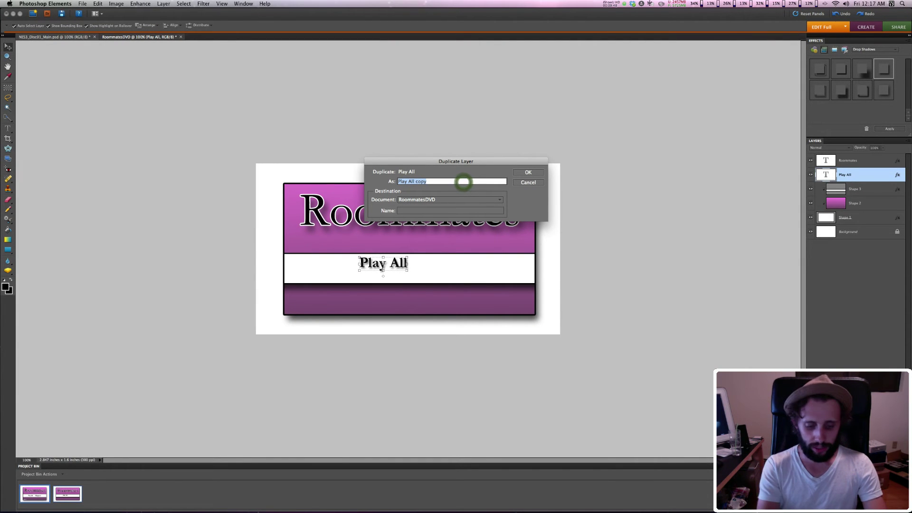
pyautogui.write('Chapters')
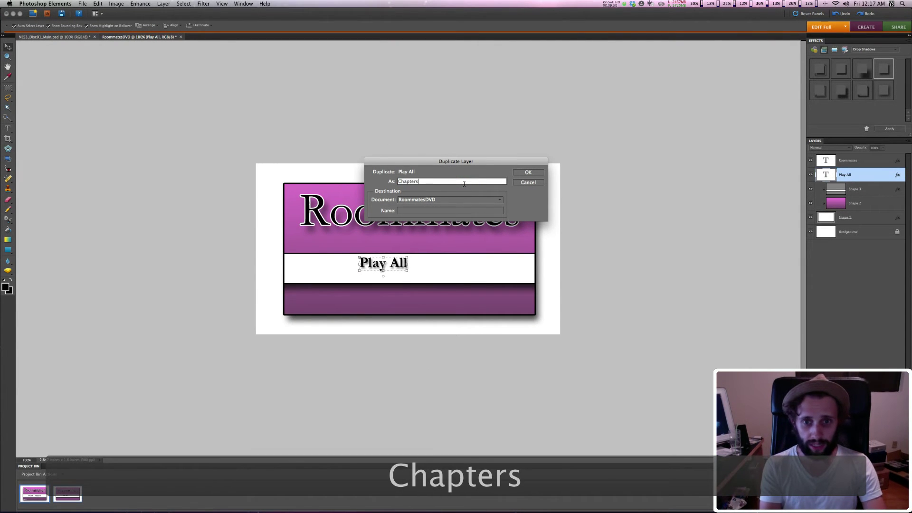
pyautogui.click(531, 174)
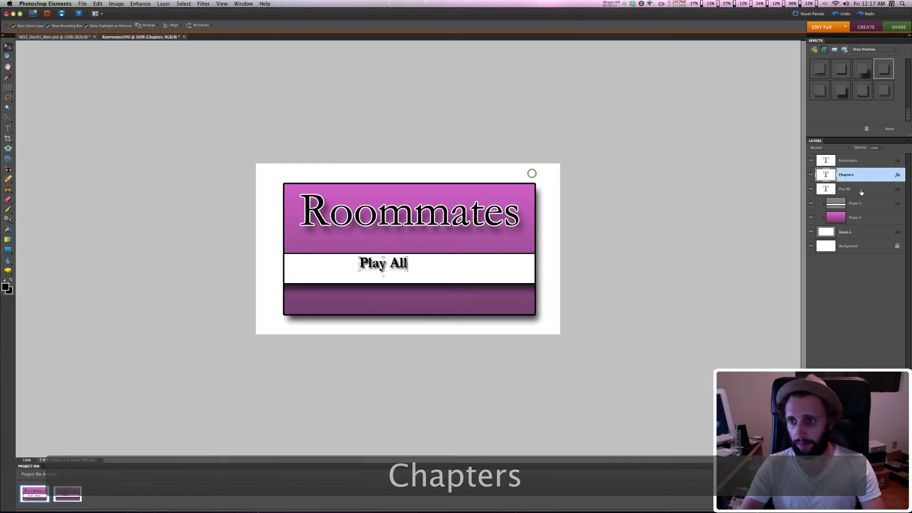
pyautogui.moveTo(399, 264); pyautogui.dragTo(472, 269)
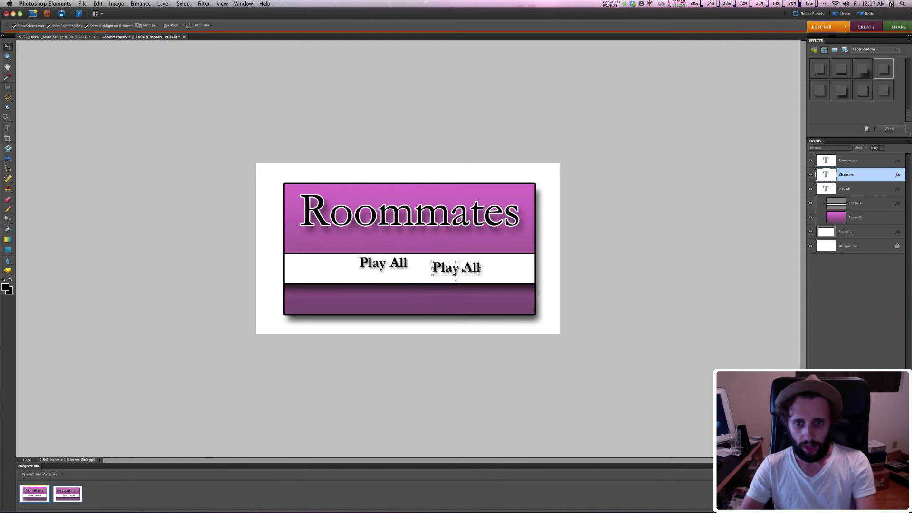
pyautogui.doubleClick(468, 268)
pyautogui.write('apters')
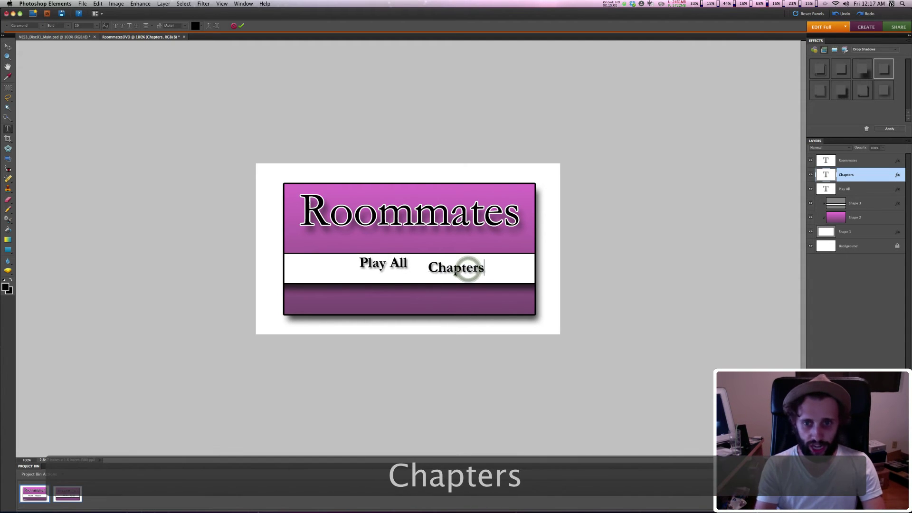
pyautogui.click(437, 382)
pyautogui.press('v')
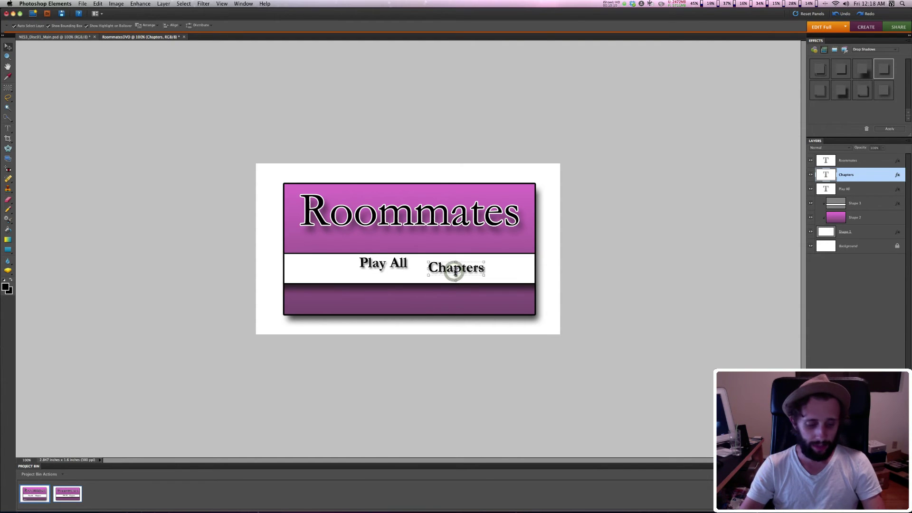
pyautogui.keyDown('shift'); pyautogui.click(398, 268); pyautogui.keyUp('shift')
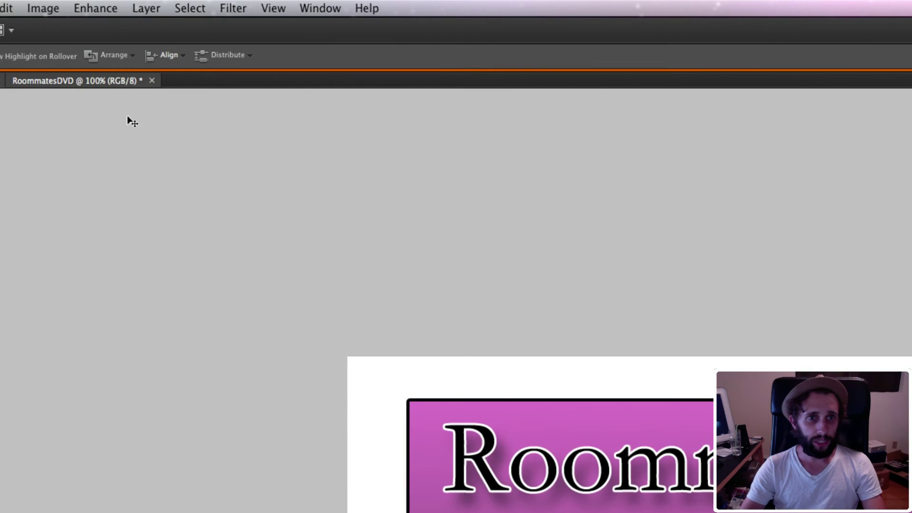
# Align Play All and Chapters by vertical centres and shift the pair left on the band
pyautogui.click(173, 55)
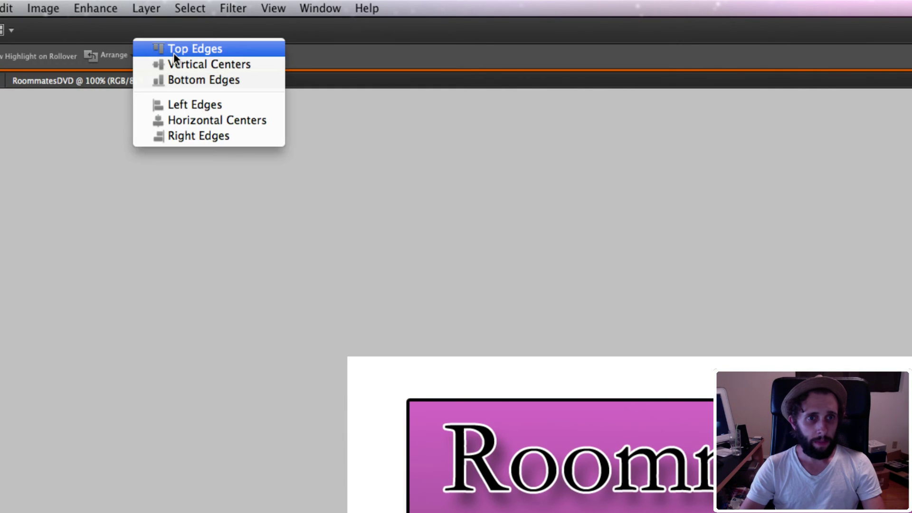
pyautogui.click(186, 80)
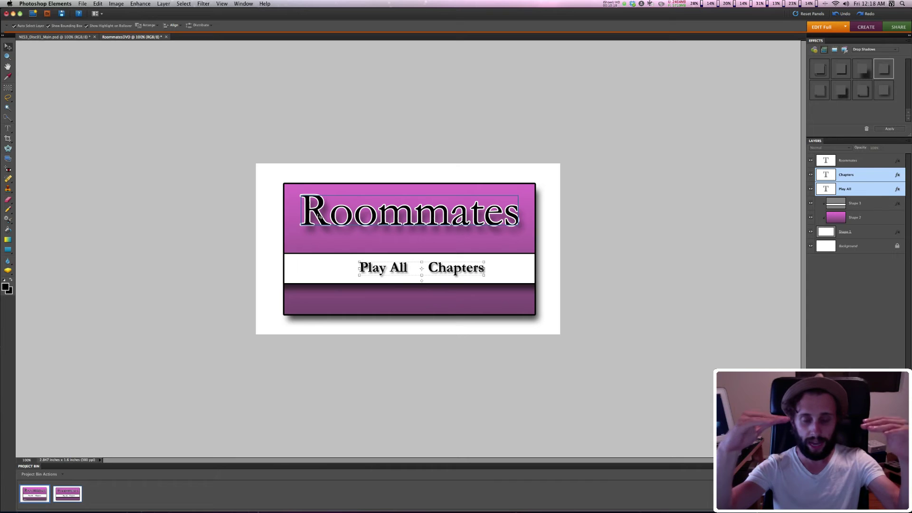
pyautogui.press('super+z')
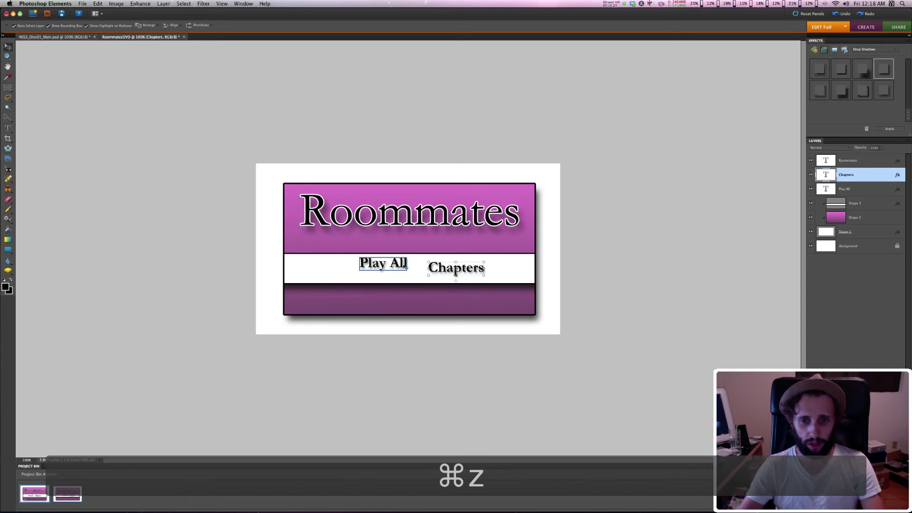
pyautogui.keyDown('shift'); pyautogui.click(399, 269); pyautogui.keyUp('shift')
pyautogui.click(174, 25)
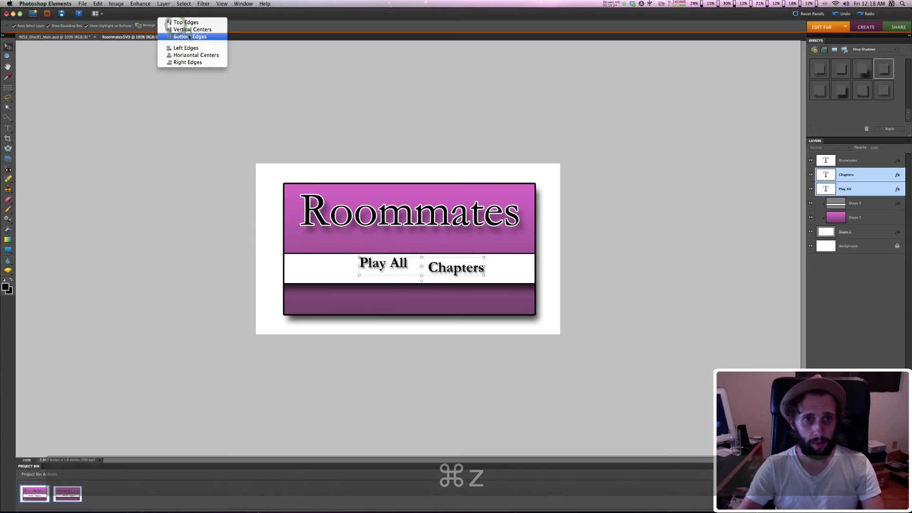
pyautogui.click(189, 29)
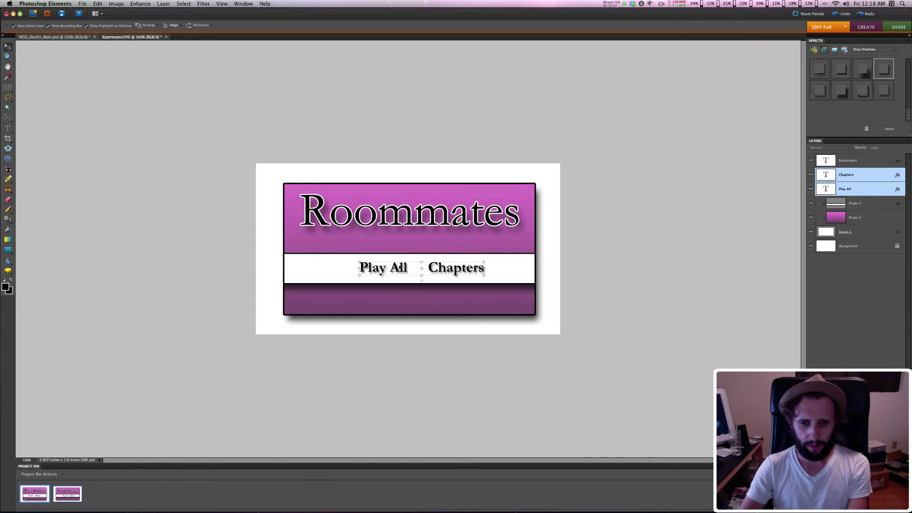
pyautogui.moveTo(399, 269); pyautogui.dragTo(380, 270)
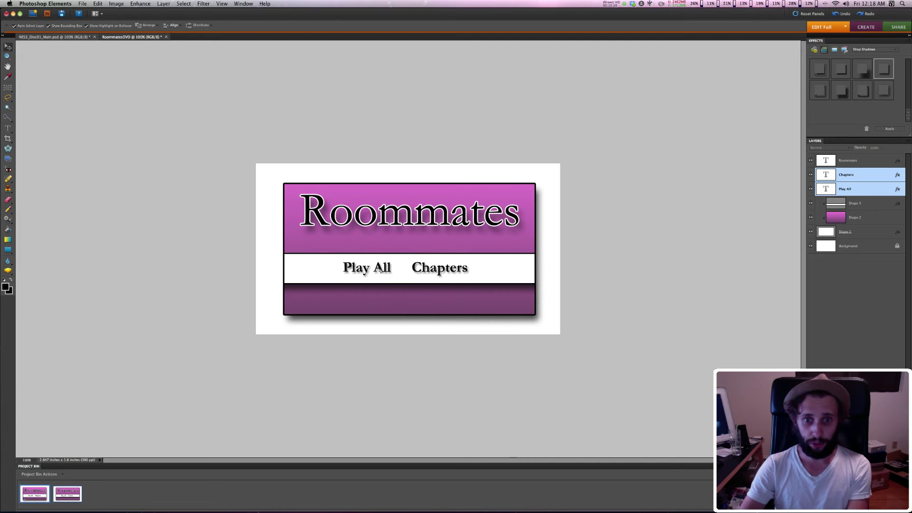
pyautogui.click(424, 373)
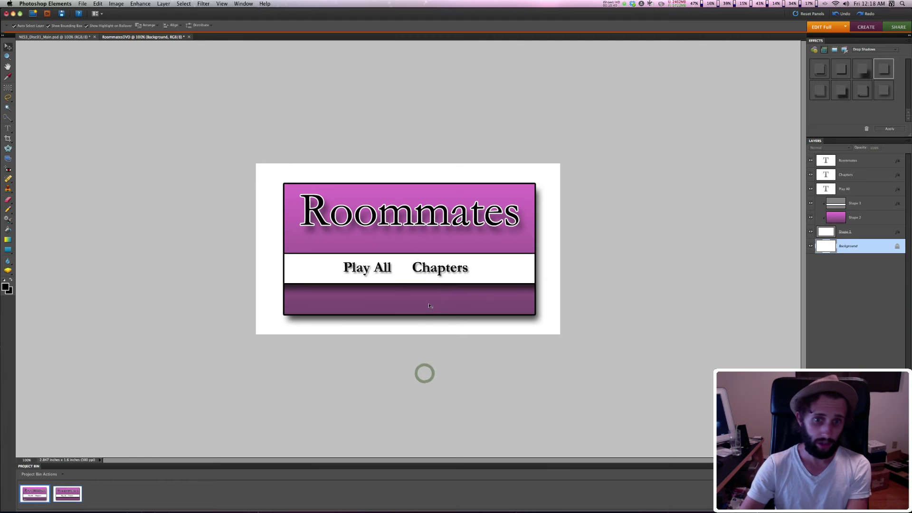
# Nudge Chapters slightly right and duplicate its layer under the name 'Disc 1'
pyautogui.click(443, 267)
pyautogui.press('Right')
pyautogui.press('Right')
pyautogui.press('Right')
pyautogui.press('Right')
pyautogui.click(448, 377)
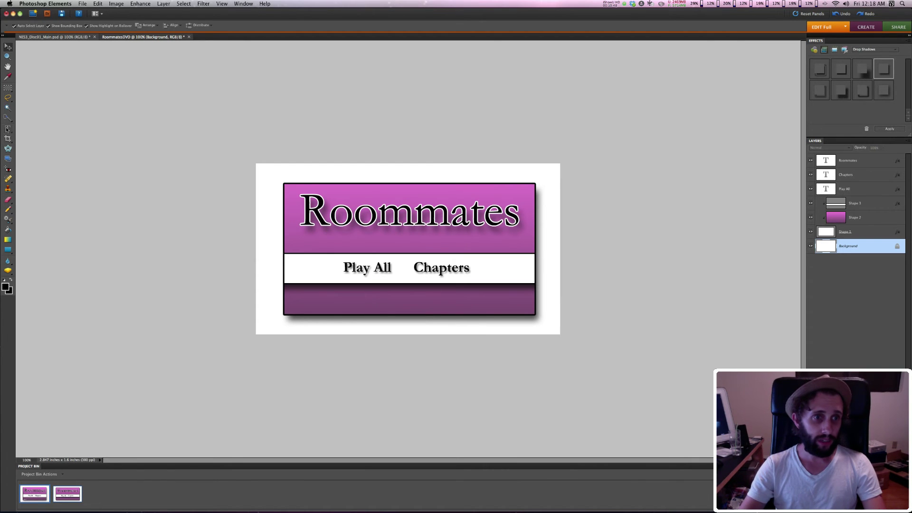
pyautogui.click(448, 275)
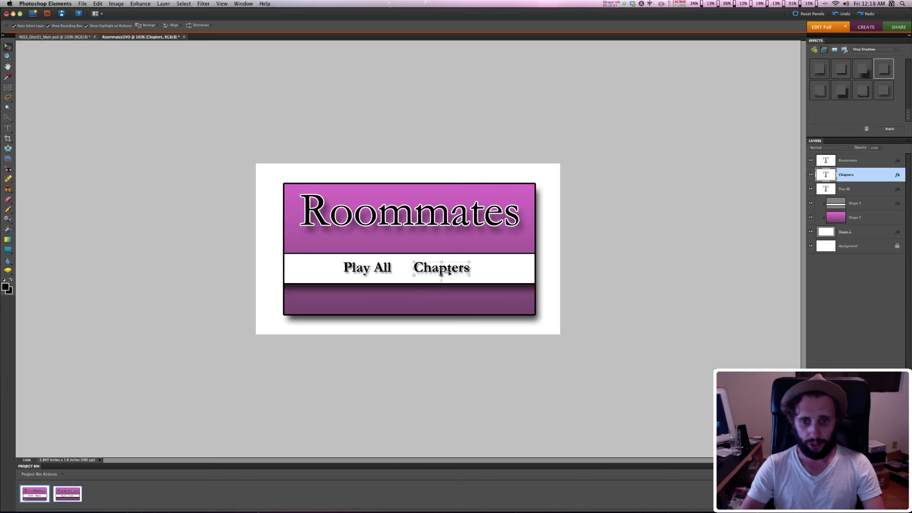
pyautogui.rightClick(822, 172)
pyautogui.click(846, 191)
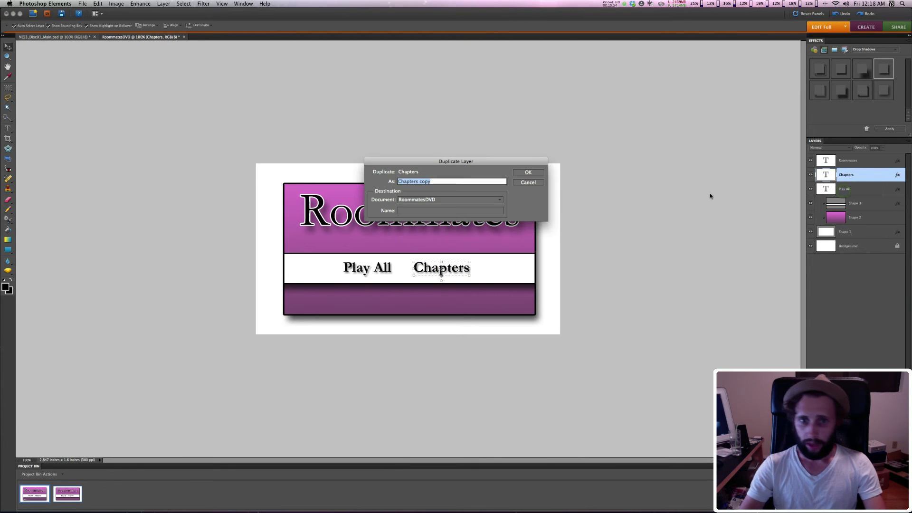
pyautogui.write('Disc1`')
pyautogui.press('BackSpace')
pyautogui.press('BackSpace')
pyautogui.write('1')
pyautogui.press('Return')
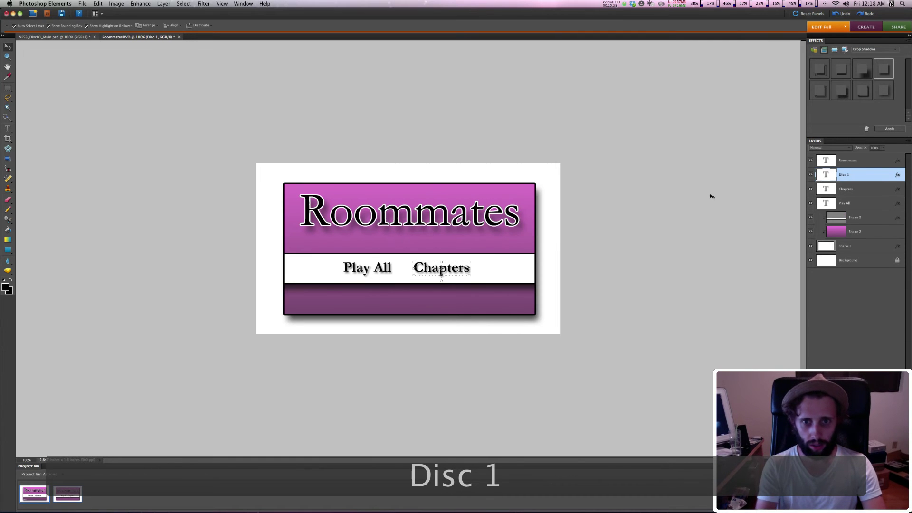
# Move the copy into the purple bottom bar, retype it as 'Disc 1' and make it white
pyautogui.moveTo(455, 268); pyautogui.dragTo(329, 302)
pyautogui.doubleClick(330, 302)
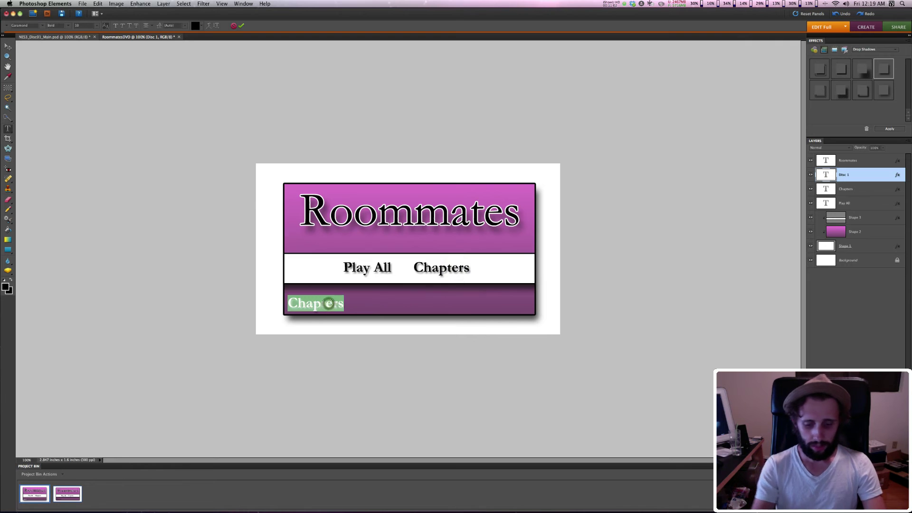
pyautogui.write('Disc 1')
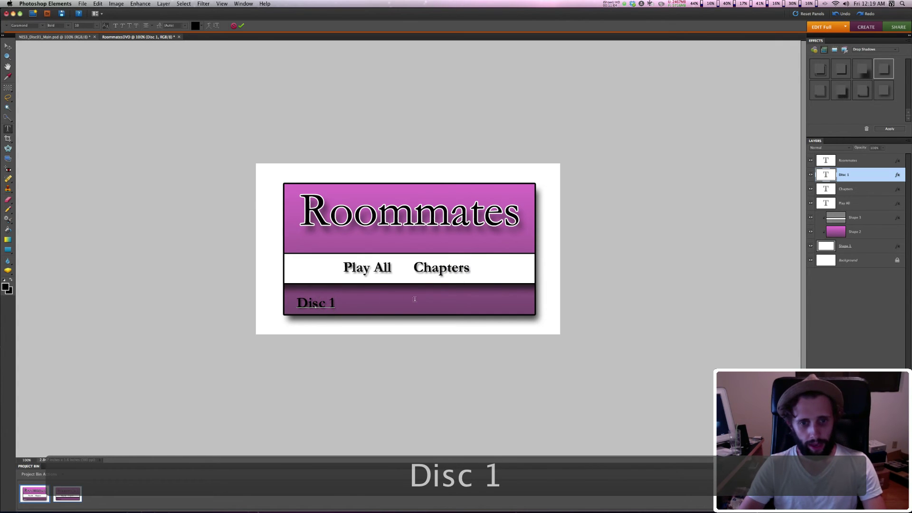
pyautogui.hotkey('shift', 'Up')
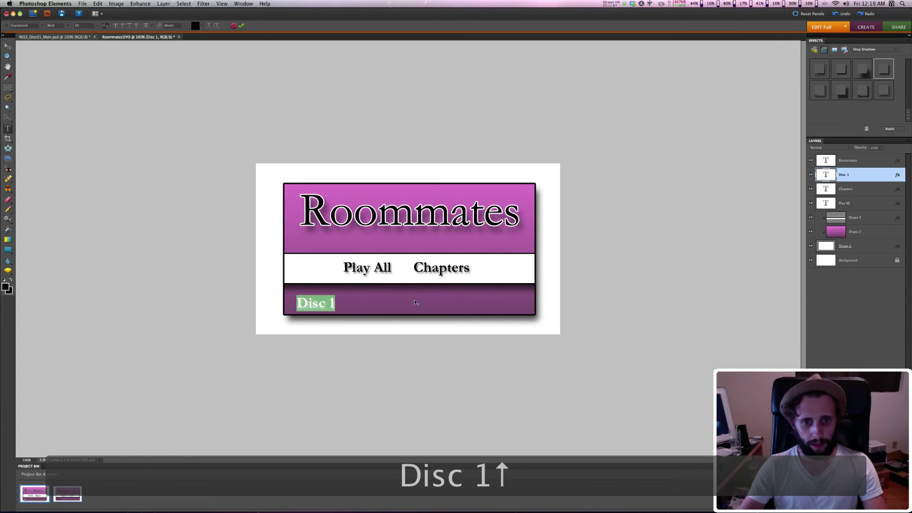
pyautogui.click(201, 26)
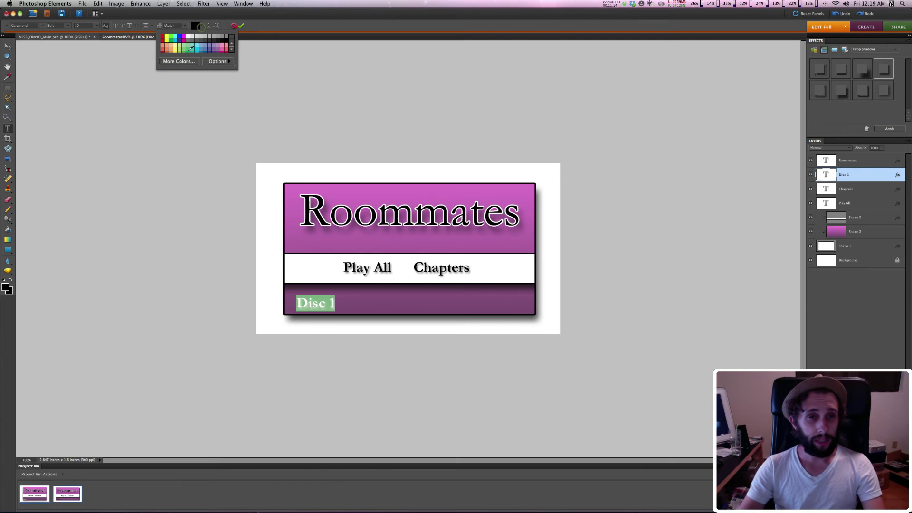
pyautogui.click(189, 36)
pyautogui.click(718, 179)
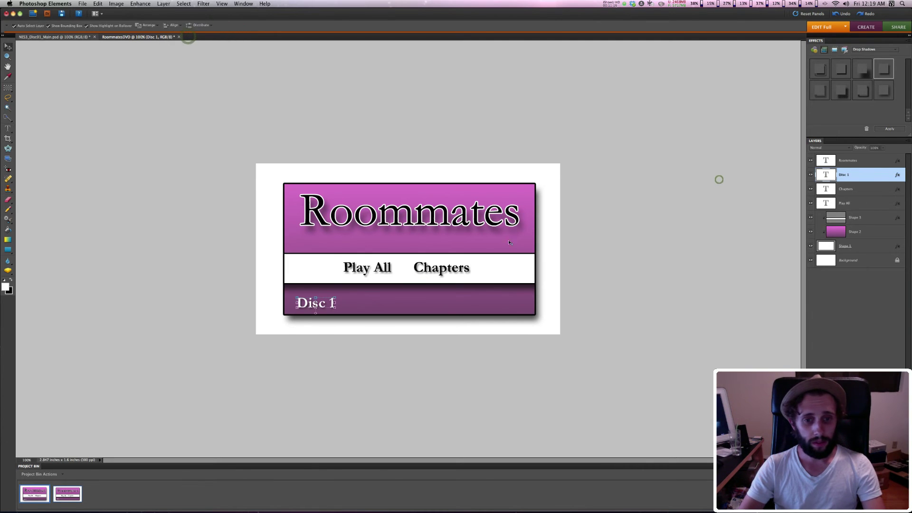
pyautogui.moveTo(322, 309); pyautogui.dragTo(315, 311)
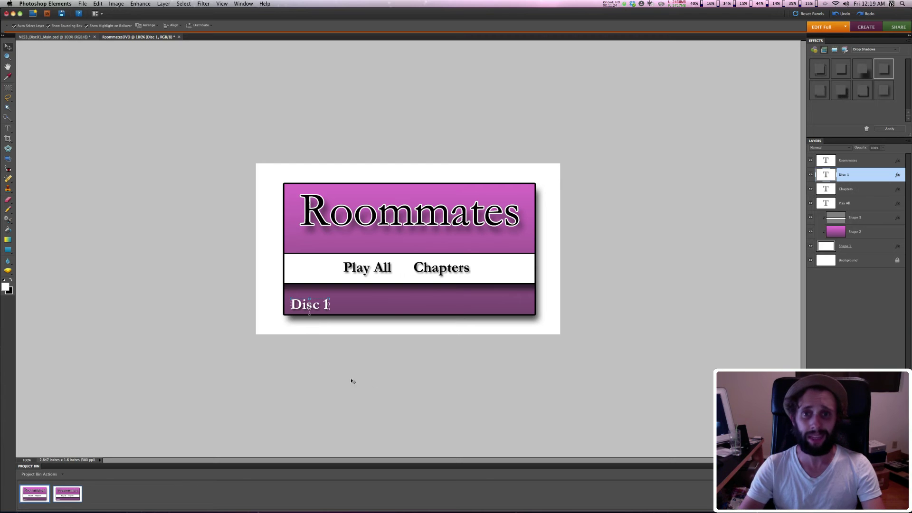
pyautogui.click(501, 356)
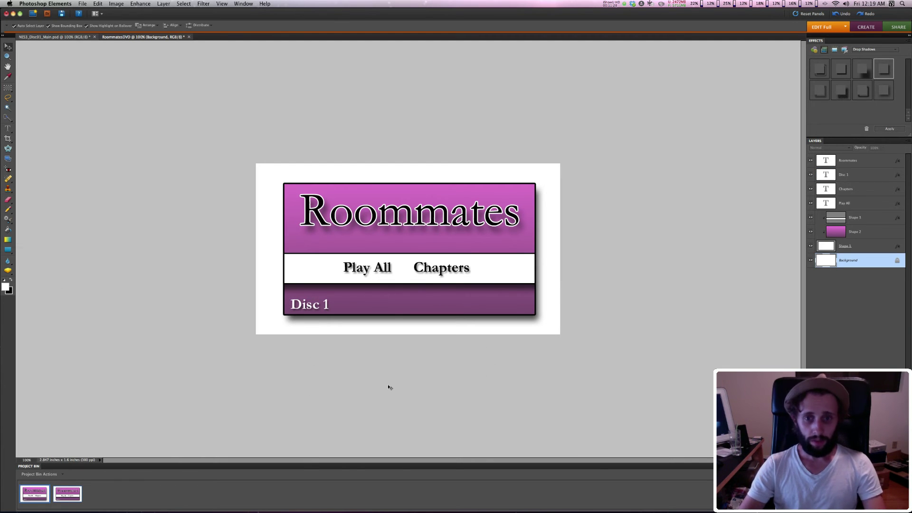
# Save the document as RoommatesDVD.psd in Photoshop format with layers kept
pyautogui.press('super+s')
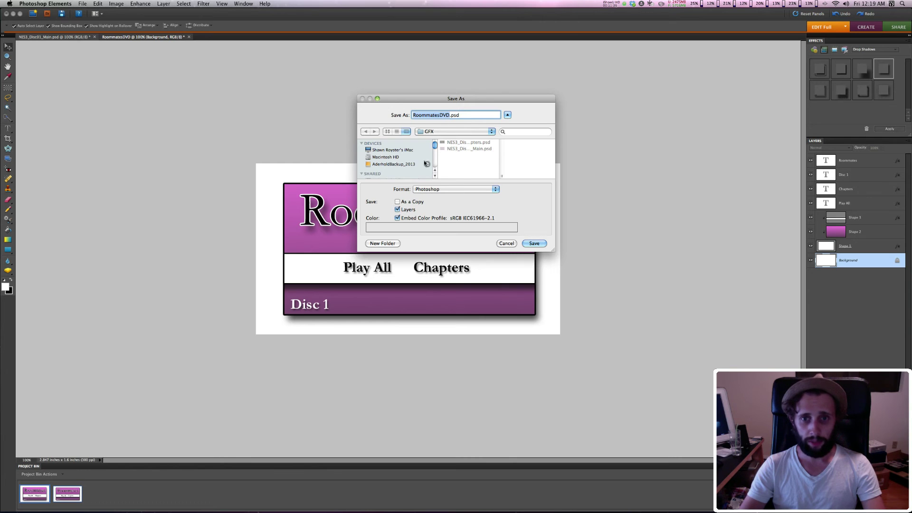
pyautogui.click(534, 243)
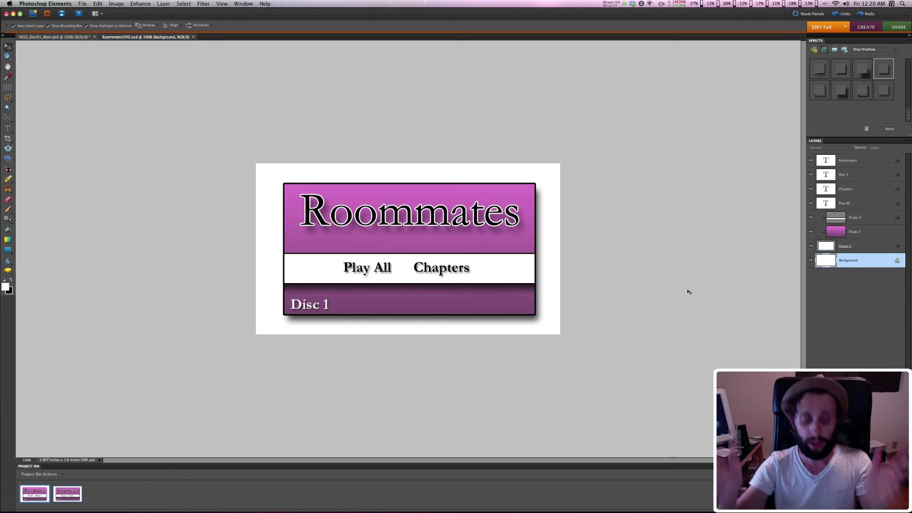
# Select every layer from the Roommates title down to Background and merge them
pyautogui.click(826, 160)
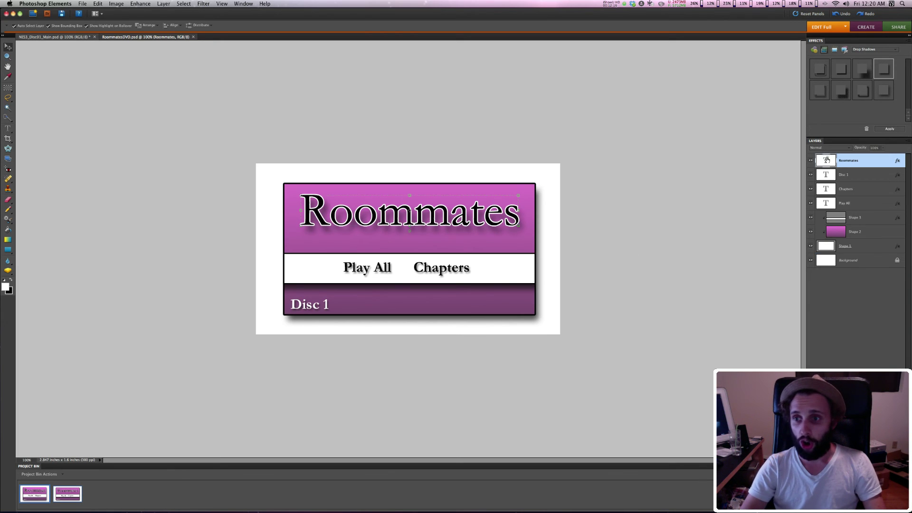
pyautogui.keyDown('shift'); pyautogui.click(827, 265); pyautogui.keyUp('shift')
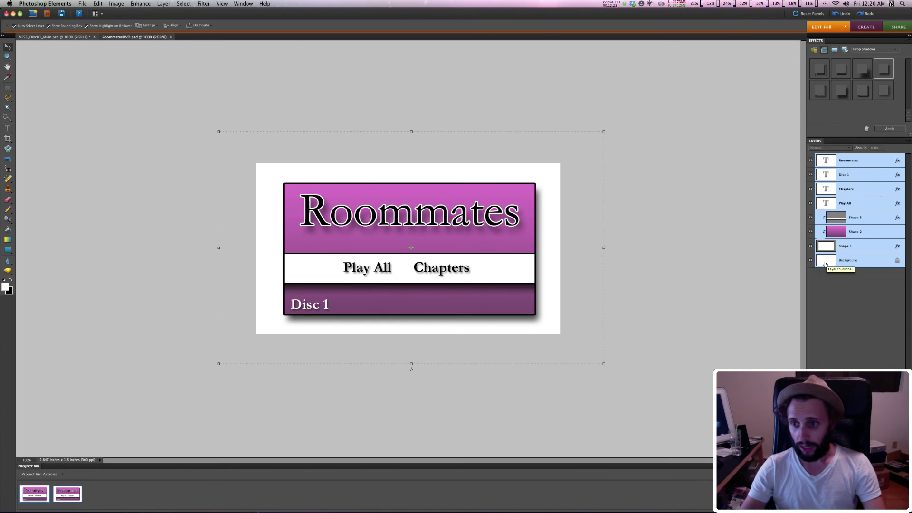
pyautogui.rightClick(825, 265)
pyautogui.click(846, 292)
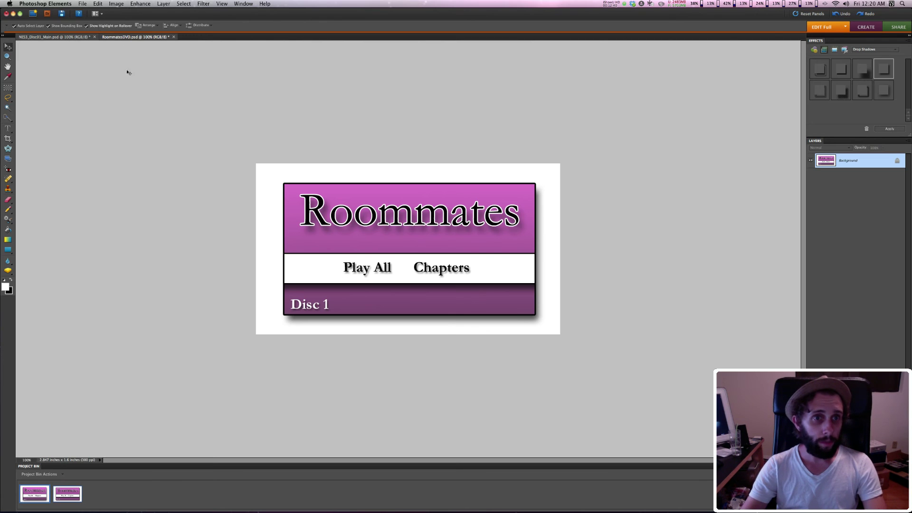
# Resize the image to 720 × 480 pixels with Constrain Proportions turned off
pyautogui.click(118, 4)
pyautogui.moveTo(142, 46)
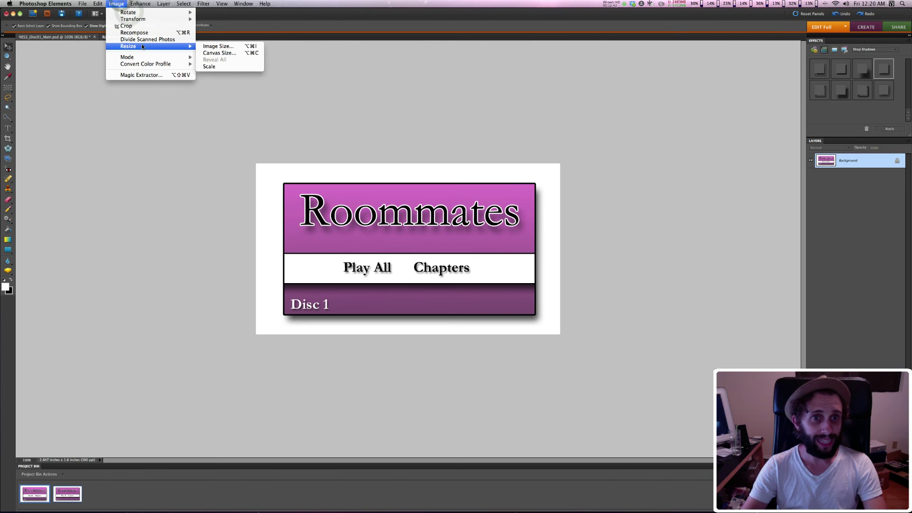
pyautogui.click(221, 46)
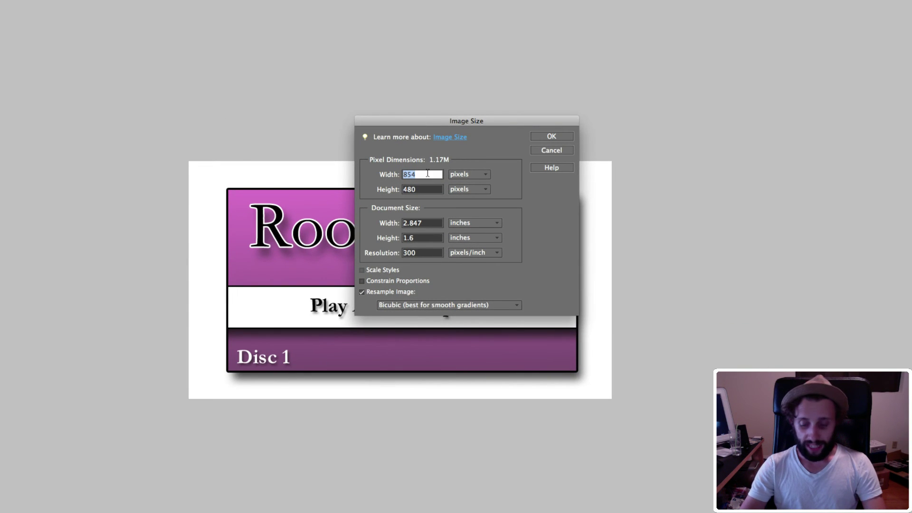
pyautogui.write('720')
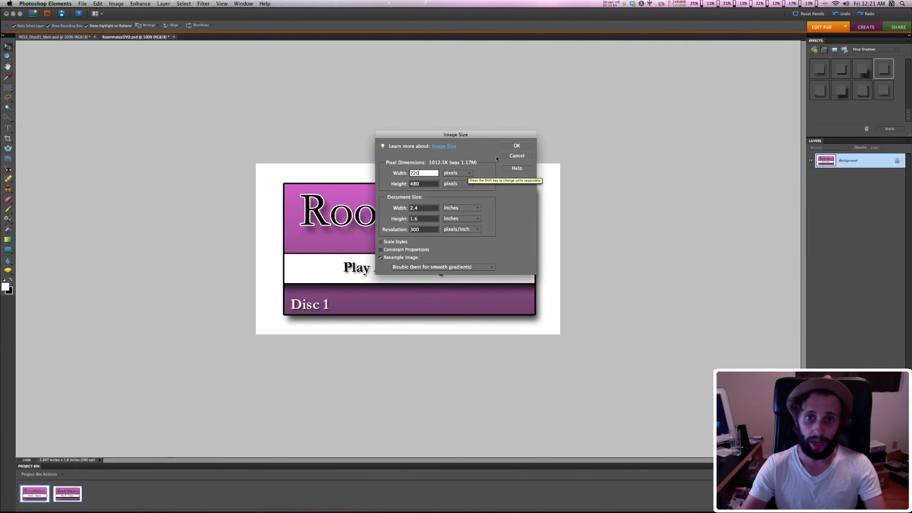
pyautogui.click(517, 145)
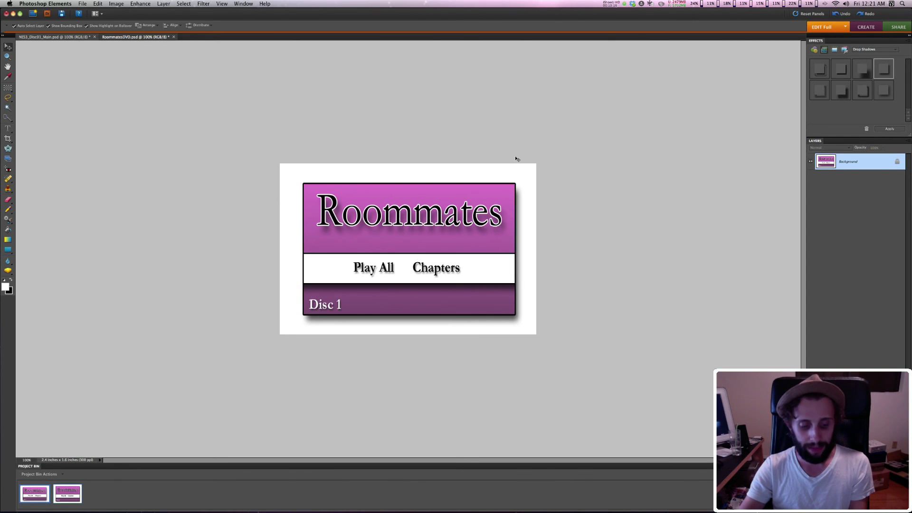
# Save a copy as RoommatesDVD.png in PNG format with Interlace set to None
pyautogui.press('super+shift+s')
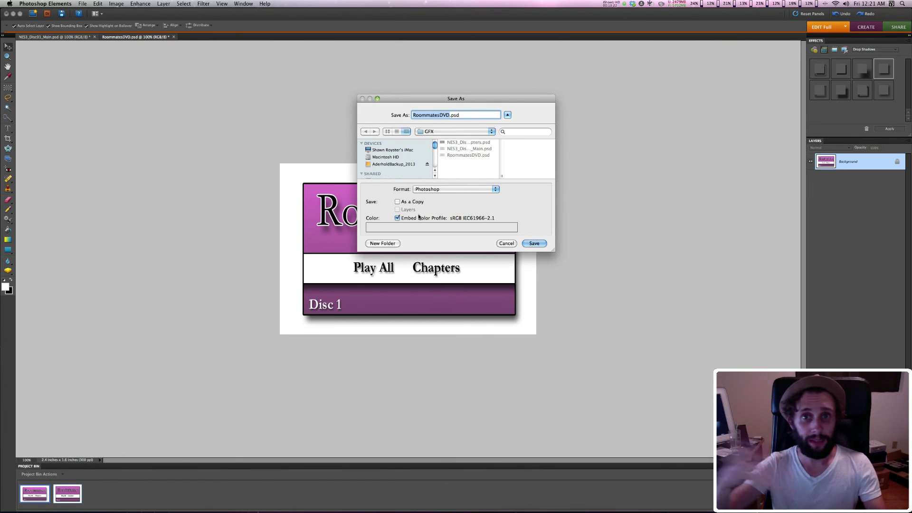
pyautogui.click(431, 191)
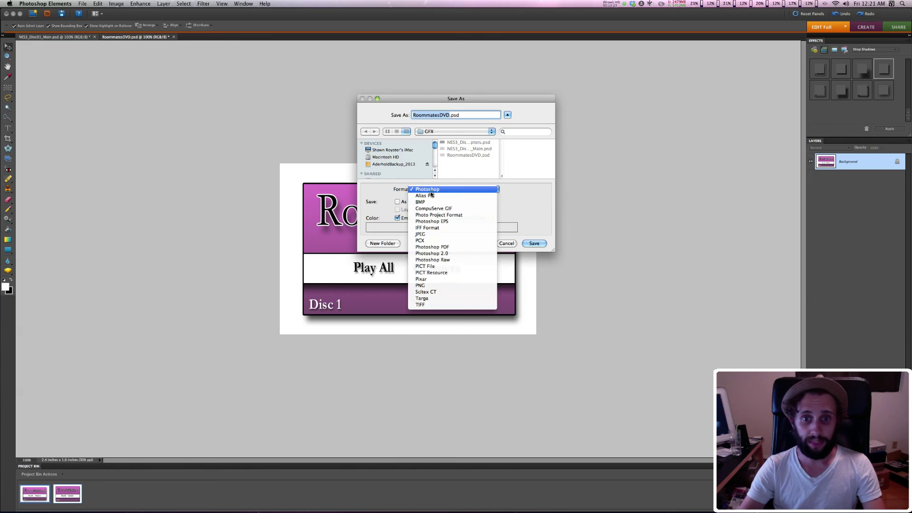
pyautogui.click(437, 284)
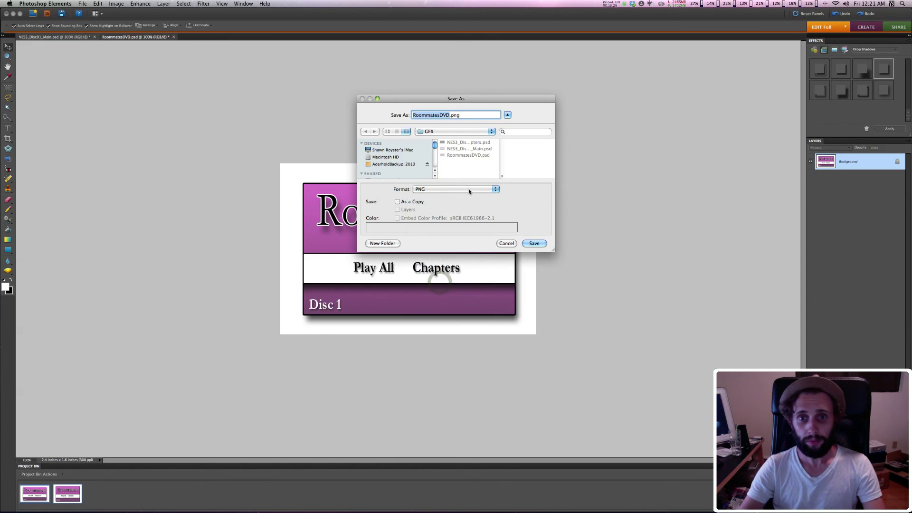
pyautogui.click(542, 242)
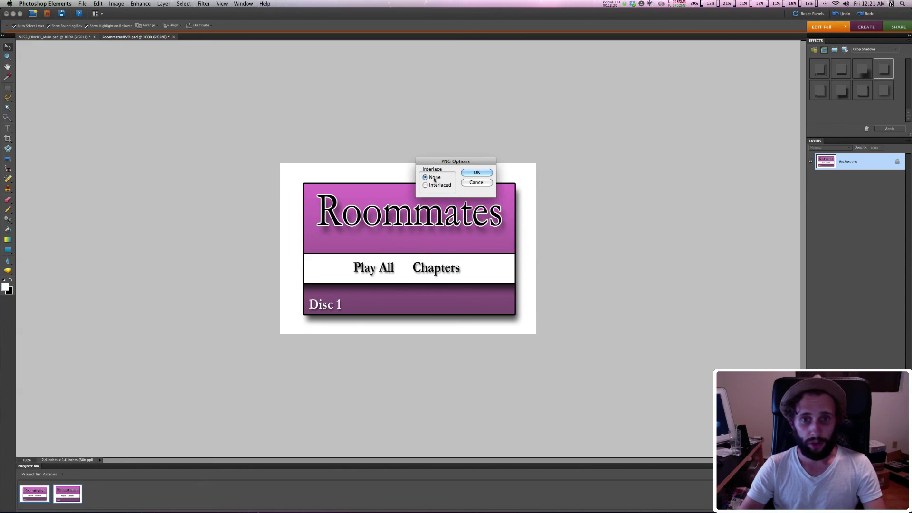
pyautogui.click(475, 173)
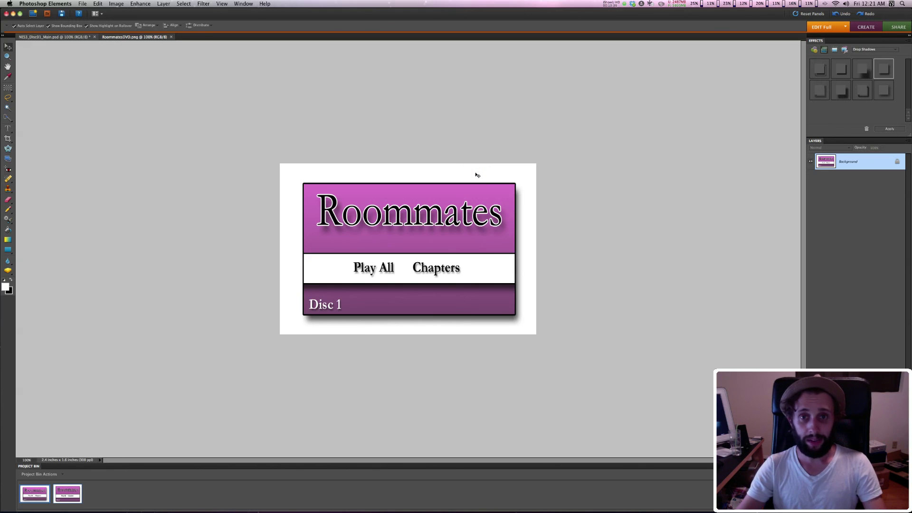
# Undo the resize and merge, then save over RoommatesDVD.psd, replacing the existing file
pyautogui.press('super+z')
pyautogui.press('super+z')
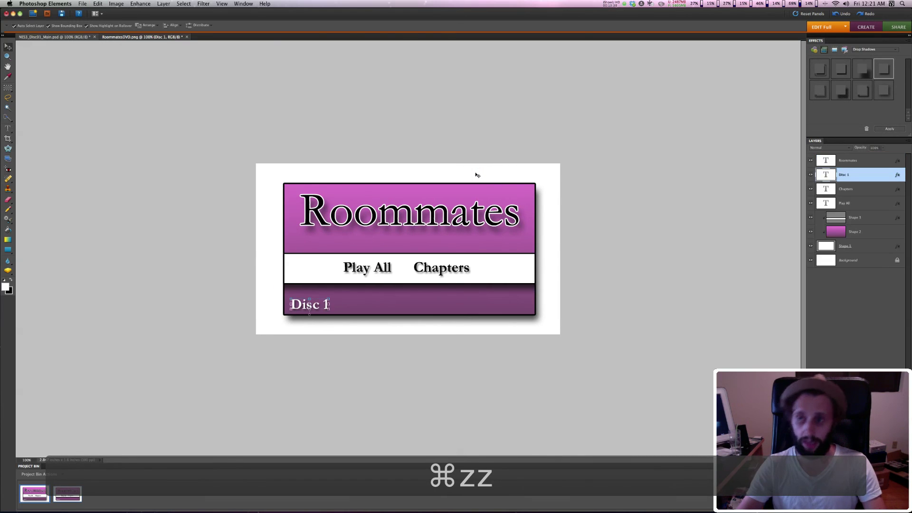
pyautogui.press('super+s')
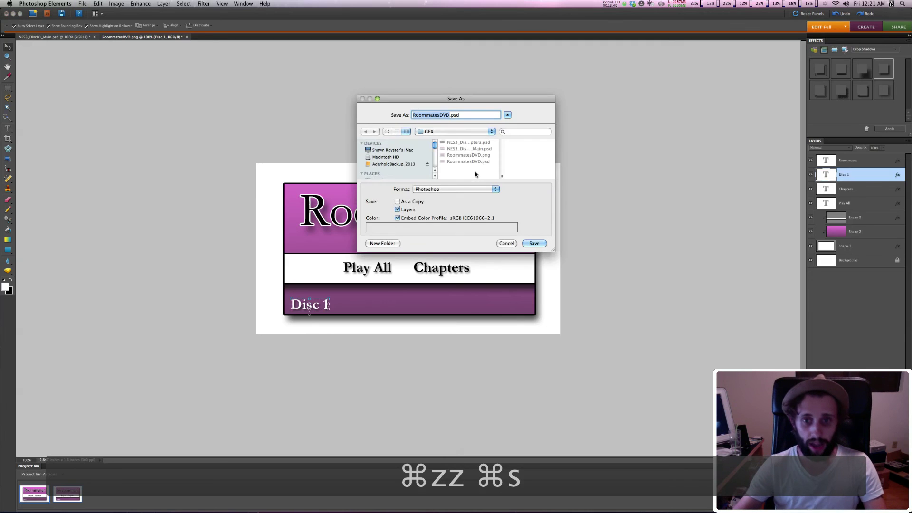
pyautogui.click(534, 244)
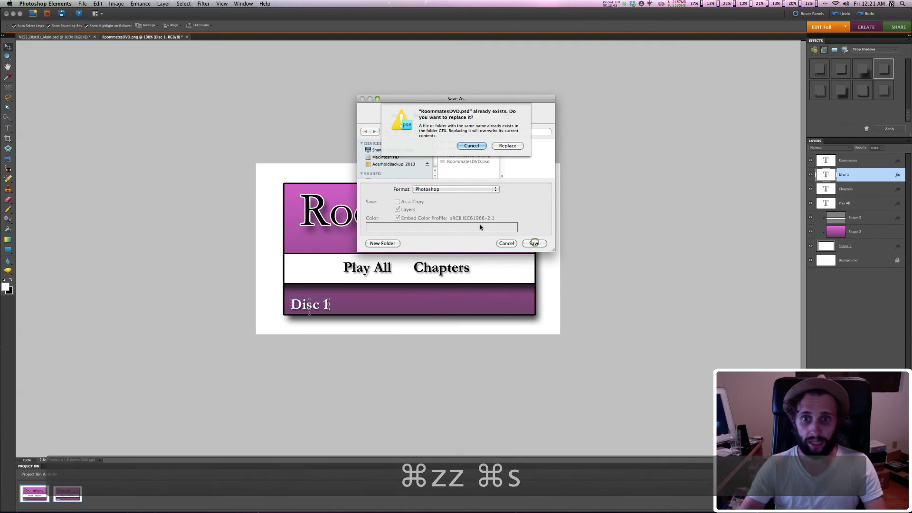
pyautogui.click(507, 146)
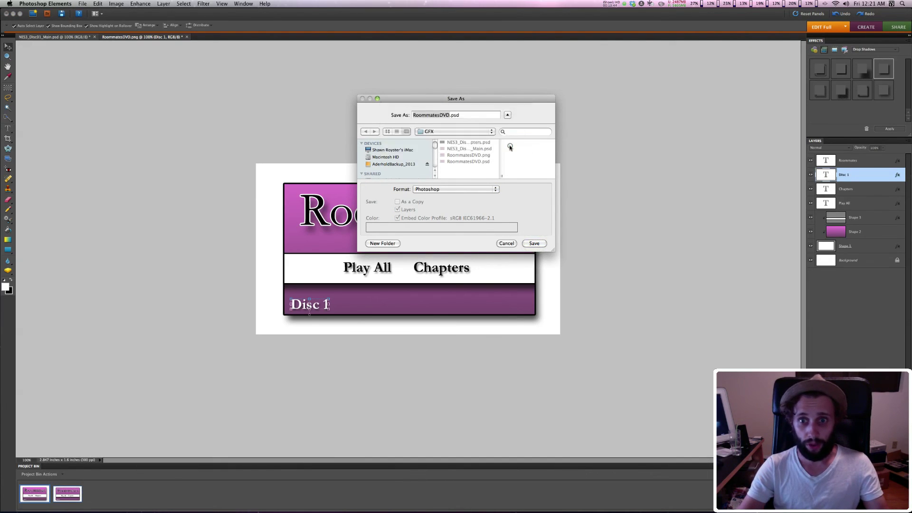